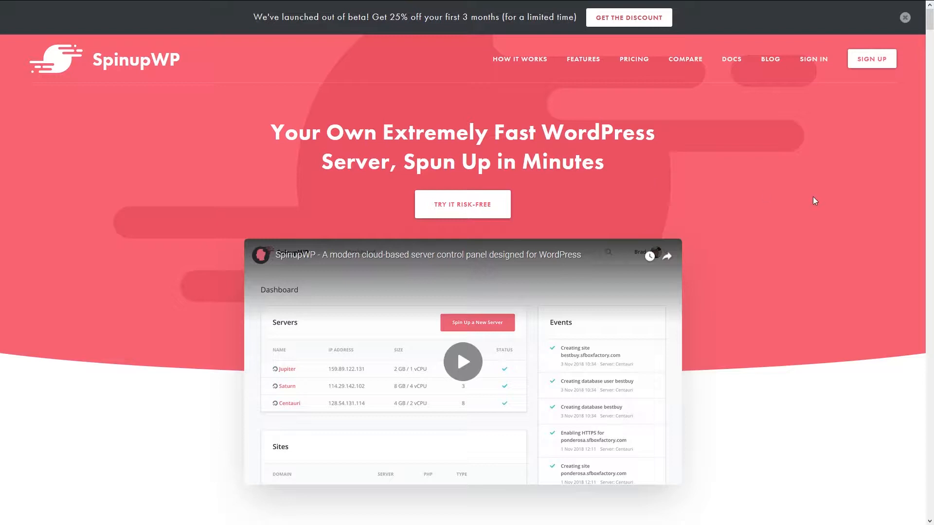
Sign in to the SpinupWP account from the homepage's top navigation
{"action": "left_click", "coordinate": [809, 65]}
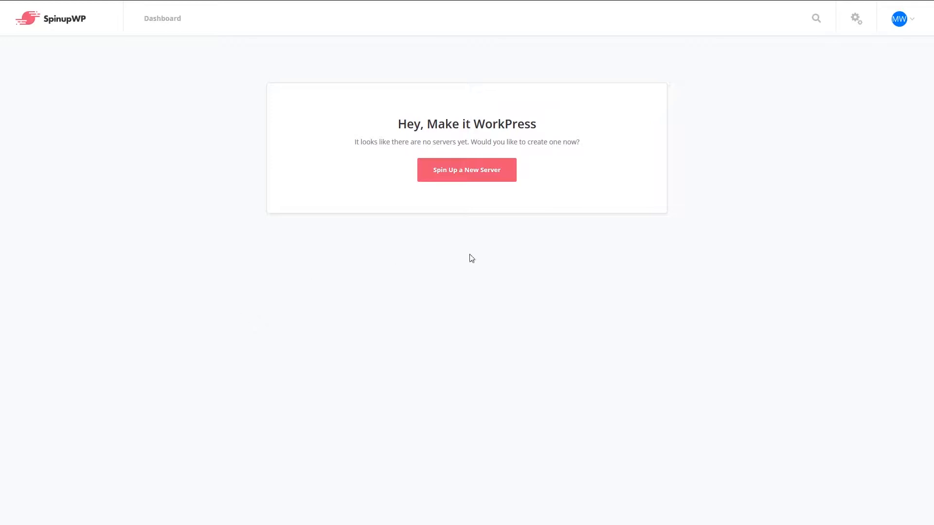
Begin a new server spin-up and choose DigitalOcean as the provider
{"action": "left_click", "coordinate": [439, 177]}
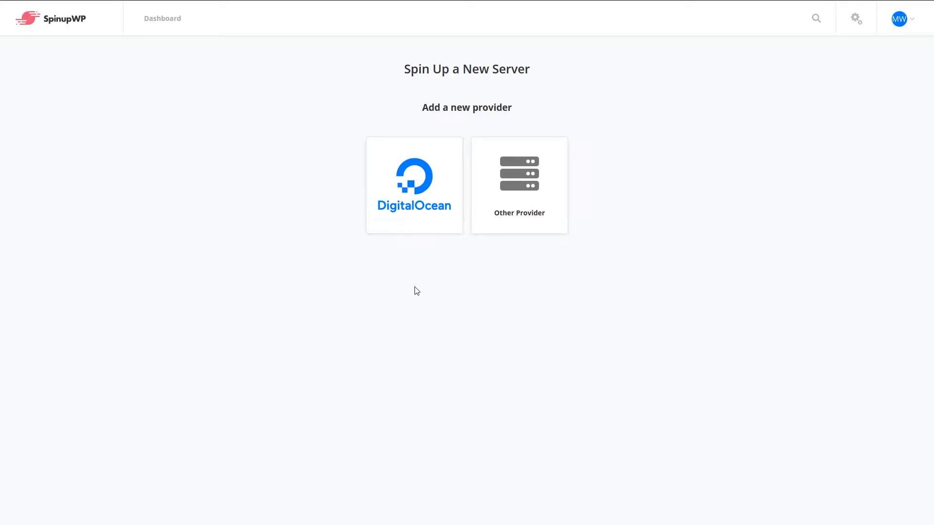
{"action": "left_click", "coordinate": [406, 201]}
Add the DigitalOcean provider named DOS with the pasted API token and continue
{"action": "left_click", "coordinate": [376, 174]}
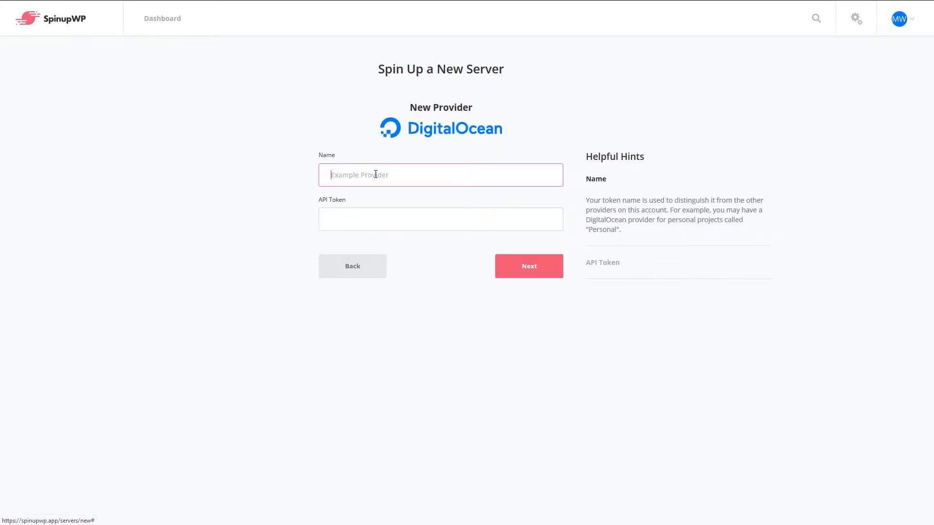
{"action": "type", "text": "DOS"}
{"action": "left_click", "coordinate": [337, 217]}
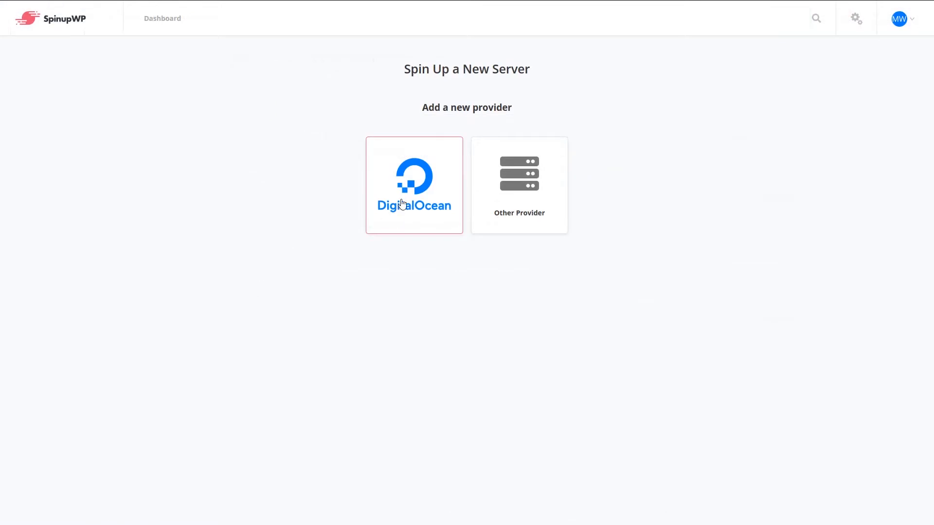
{"action": "left_click", "coordinate": [401, 204]}
{"action": "left_click", "coordinate": [343, 172]}
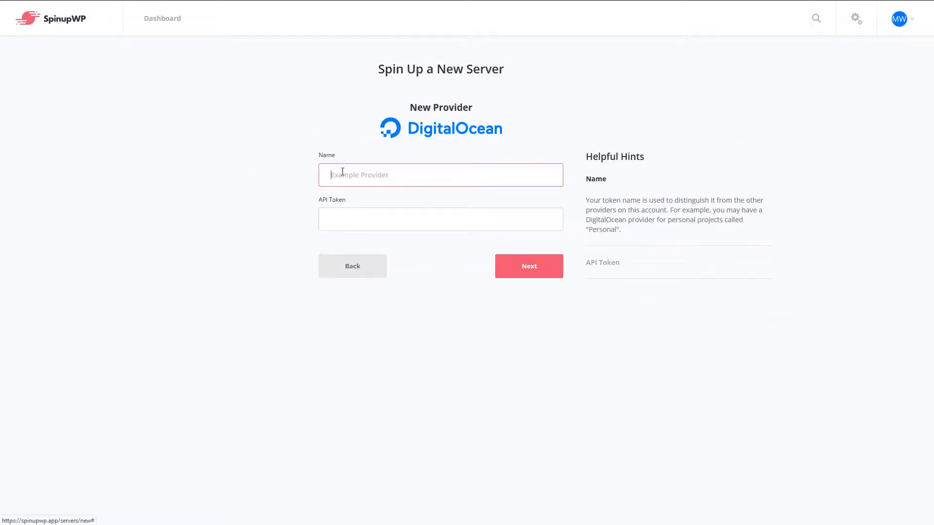
{"action": "type", "text": "DOS"}
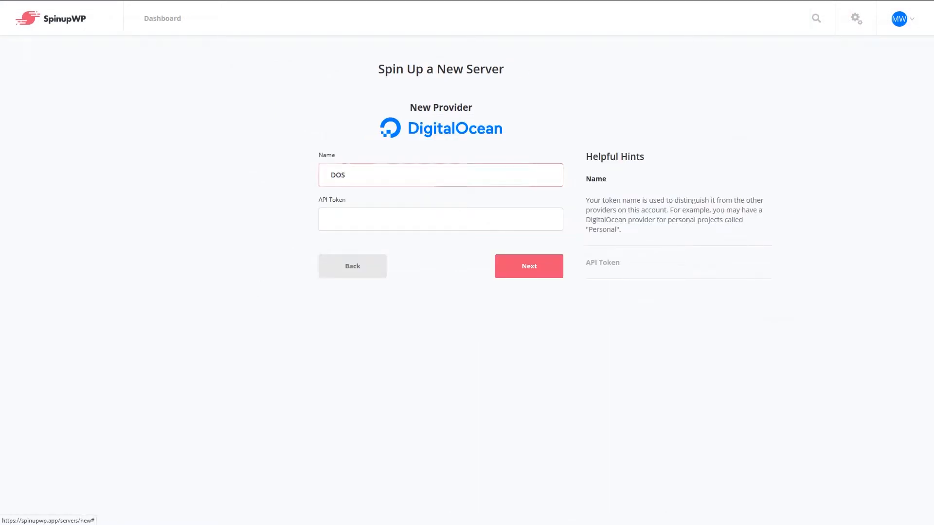
{"action": "key", "text": "Tab"}
{"action": "key", "text": "ctrl+v"}
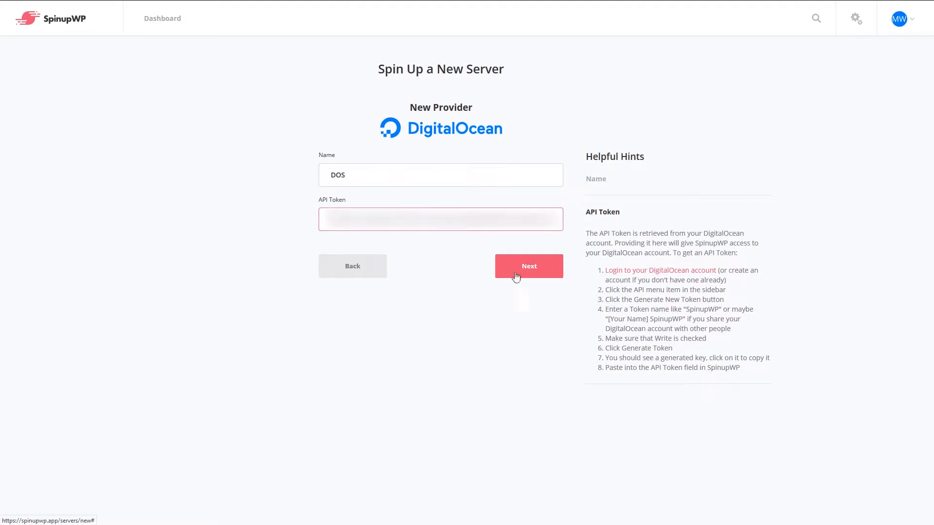
{"action": "left_click", "coordinate": [517, 271]}
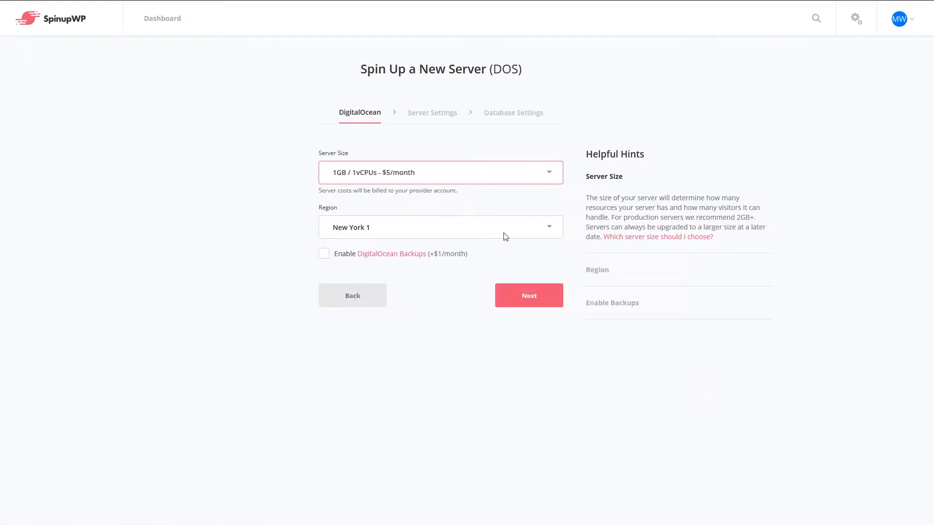
Put the server in Frankfurt 1 with hostname hosts.makerworkpress.com, then continue
{"action": "left_click", "coordinate": [542, 236]}
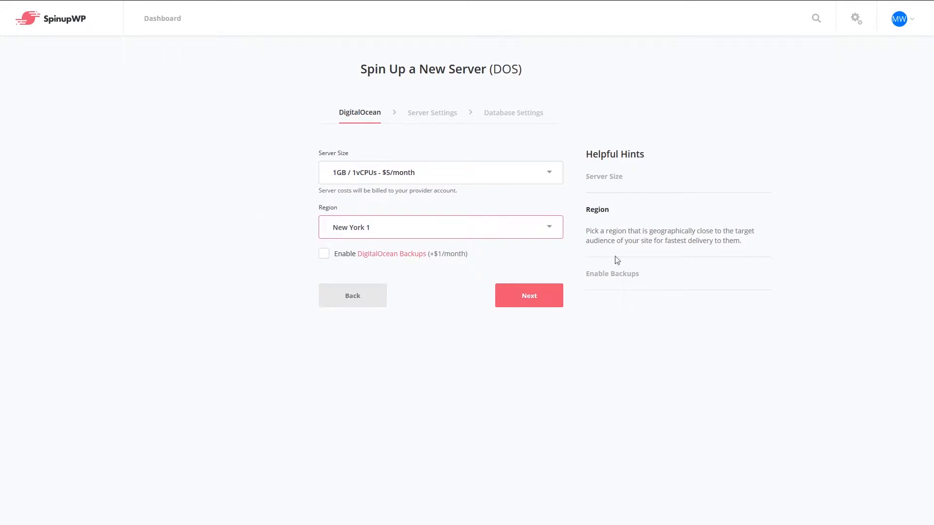
{"action": "key", "text": "f"}
{"action": "left_click", "coordinate": [538, 298]}
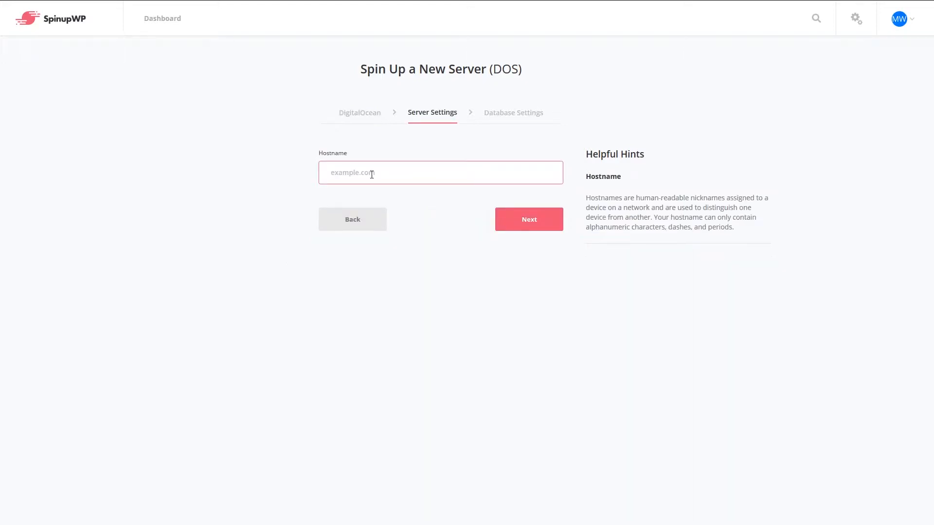
{"action": "type", "text": "hosts.maker"}
{"action": "type", "text": "workpress.com"}
{"action": "left_click", "coordinate": [528, 220]}
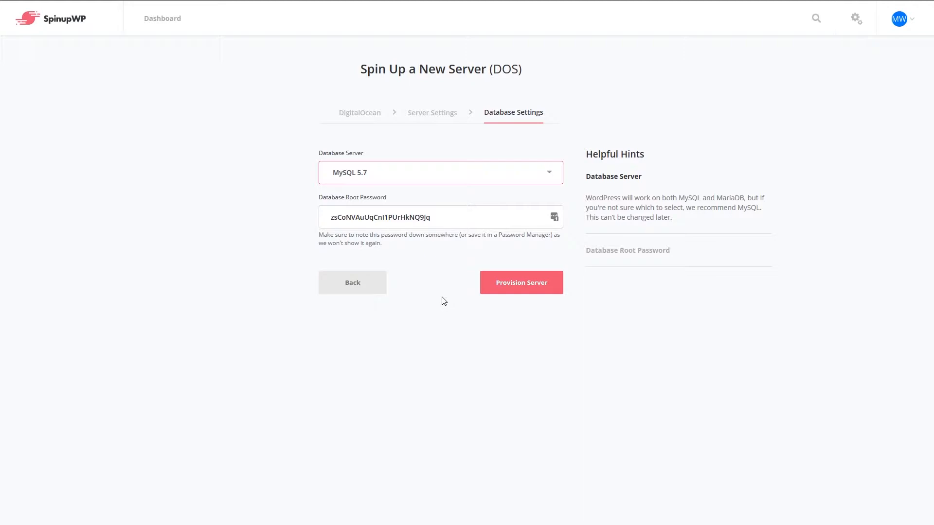
Provision the server with MySQL 5.7 and the generated root password
{"action": "left_click", "coordinate": [526, 287]}
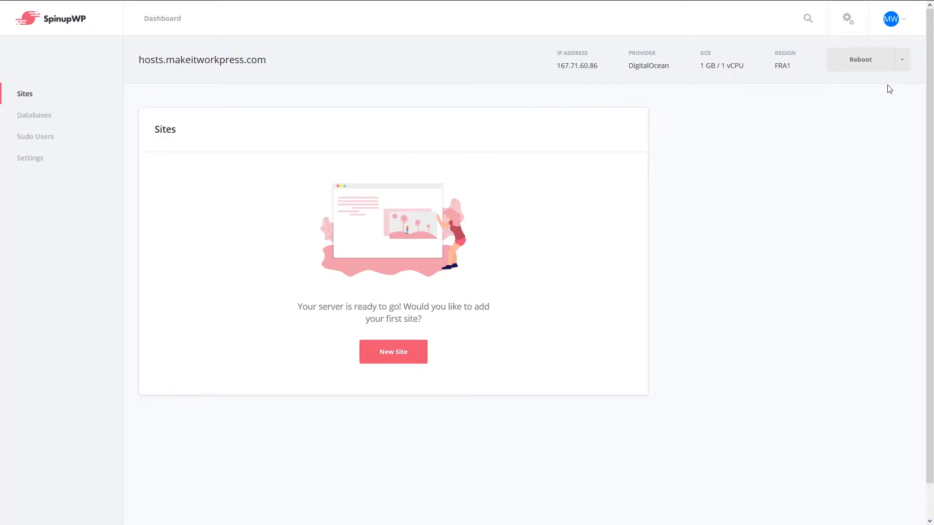
{"action": "left_click", "coordinate": [903, 61]}
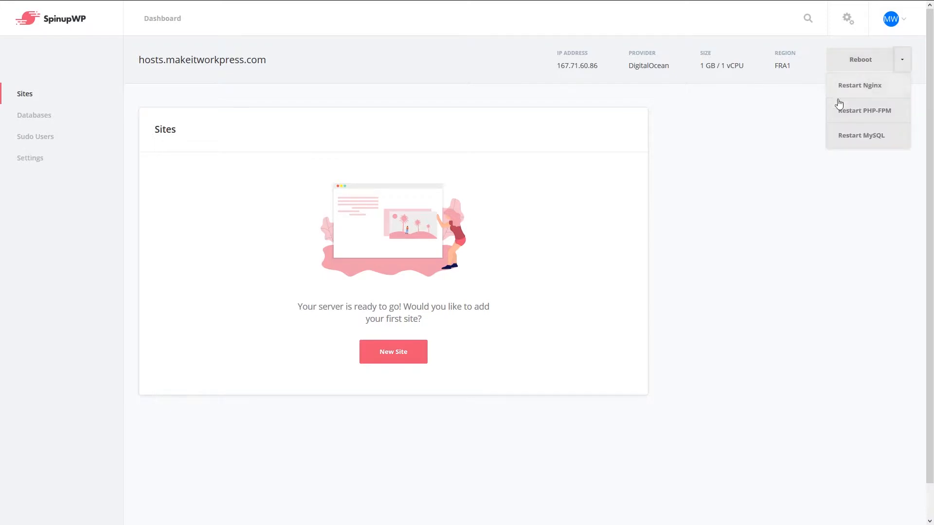
{"action": "left_click", "coordinate": [35, 117]}
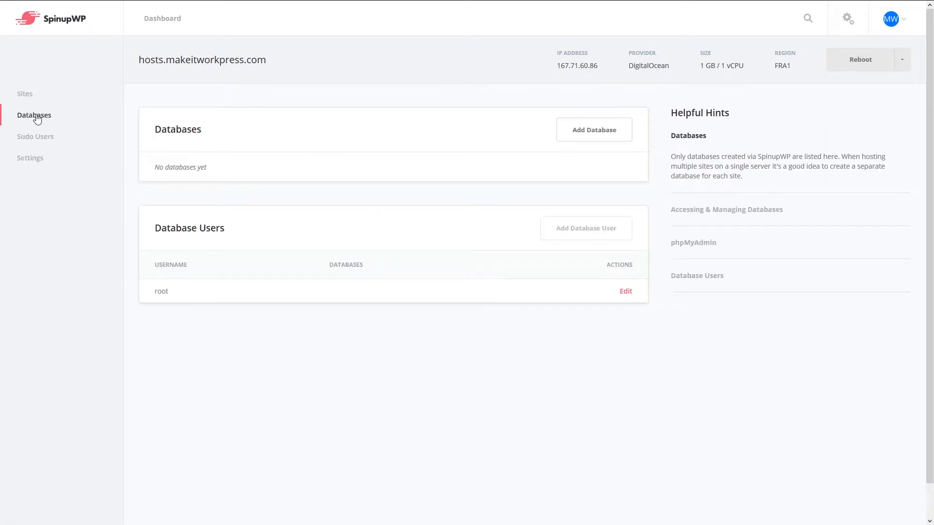
{"action": "left_click", "coordinate": [44, 144]}
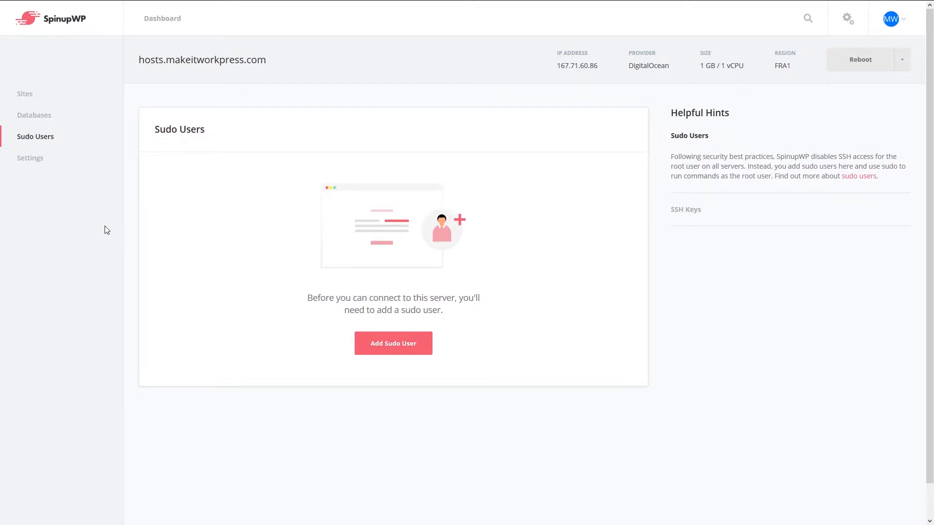
{"action": "left_click", "coordinate": [42, 159]}
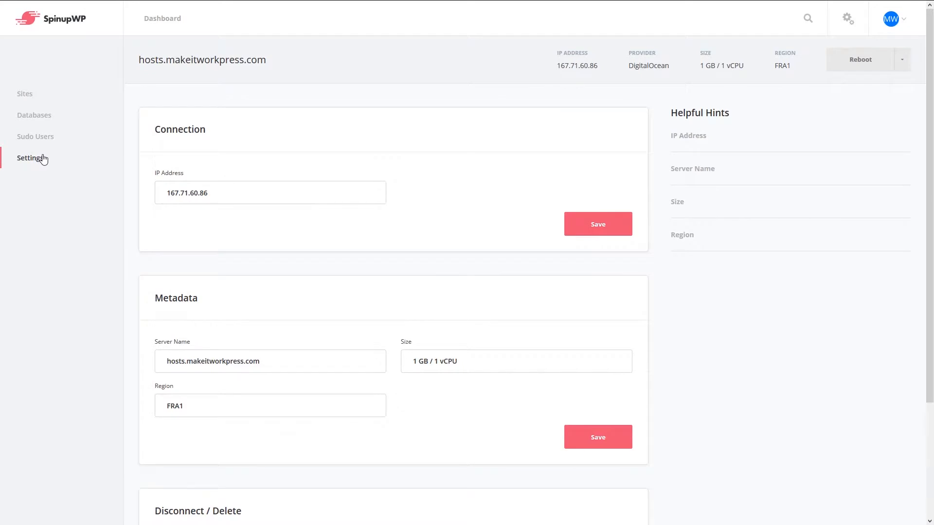
{"action": "scroll", "coordinate": [62, 319], "scroll_direction": "down", "scroll_amount": 3}
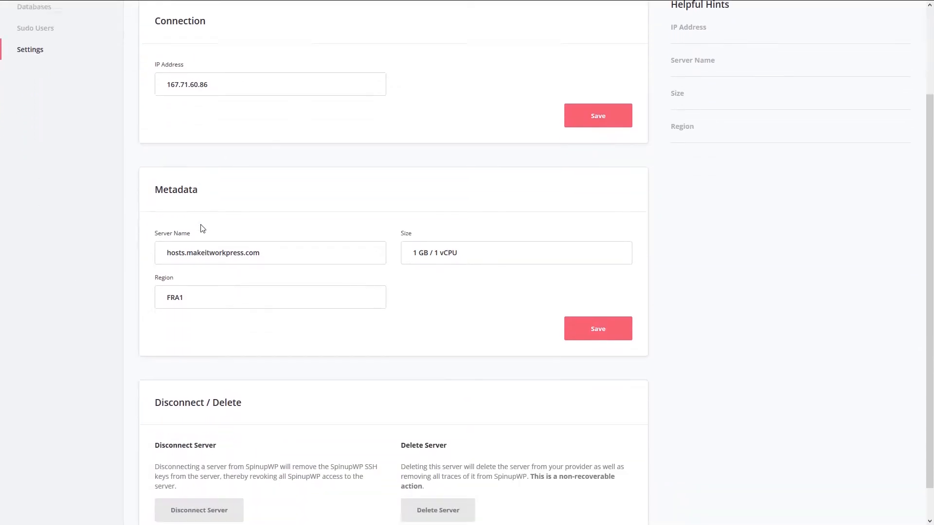
{"action": "scroll", "coordinate": [194, 228], "scroll_direction": "down", "scroll_amount": 1}
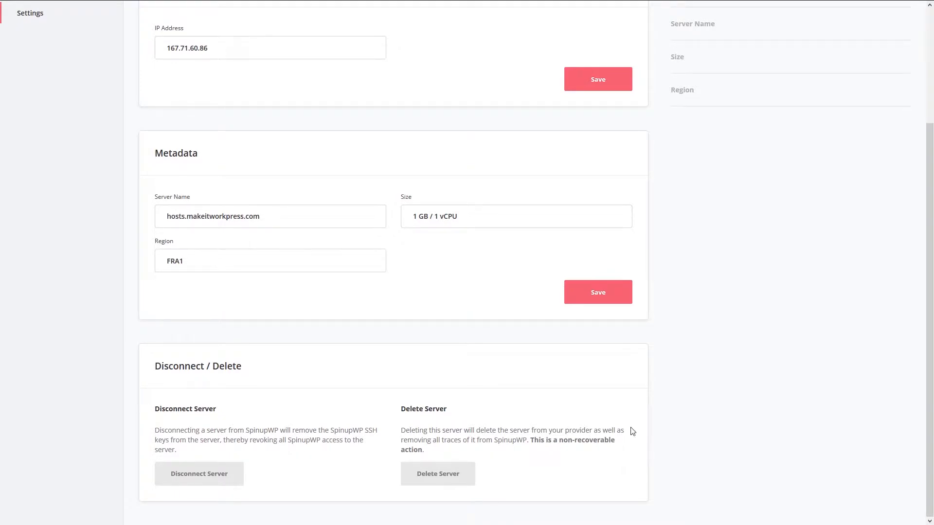
{"action": "scroll", "coordinate": [704, 403], "scroll_direction": "up", "scroll_amount": 3}
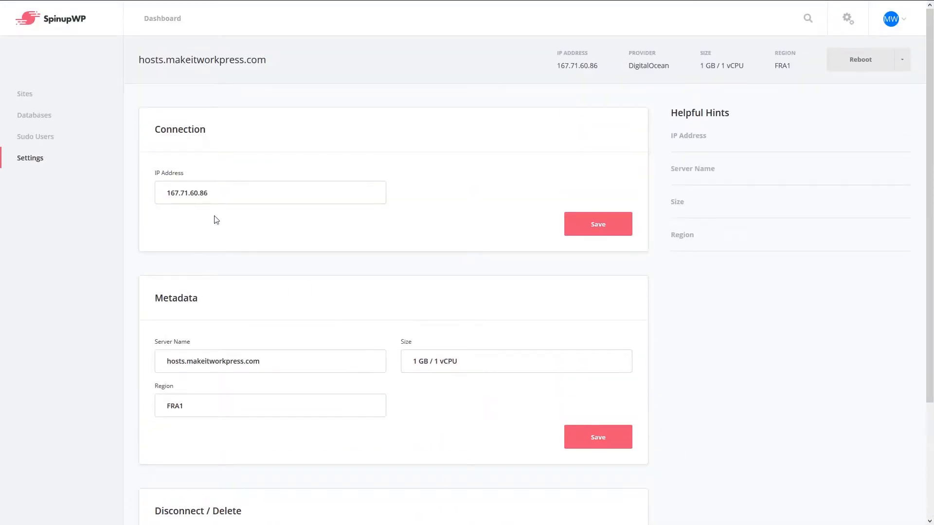
{"action": "left_click", "coordinate": [26, 93]}
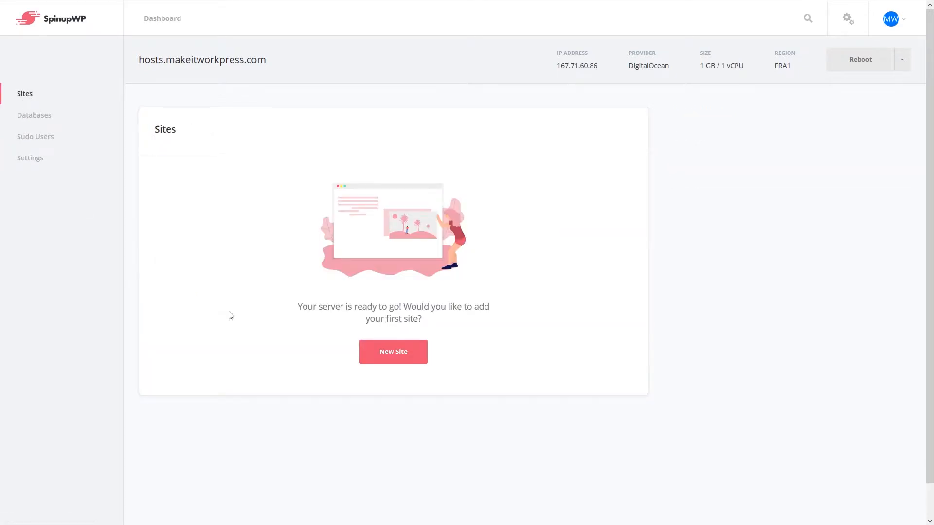
Create a new site for hosts.makeitworkpress.com with HTTPS enabled and go to its DNS step
{"action": "left_click", "coordinate": [390, 358]}
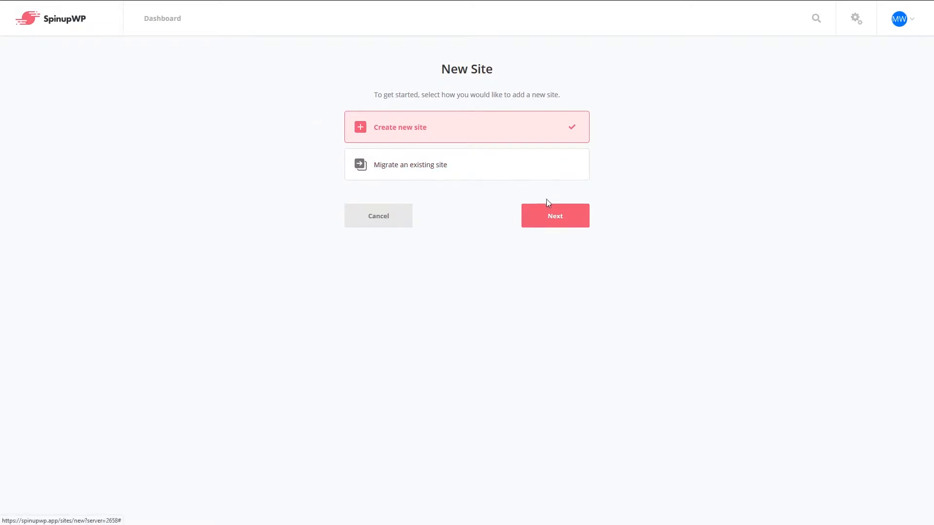
{"action": "left_click", "coordinate": [541, 214]}
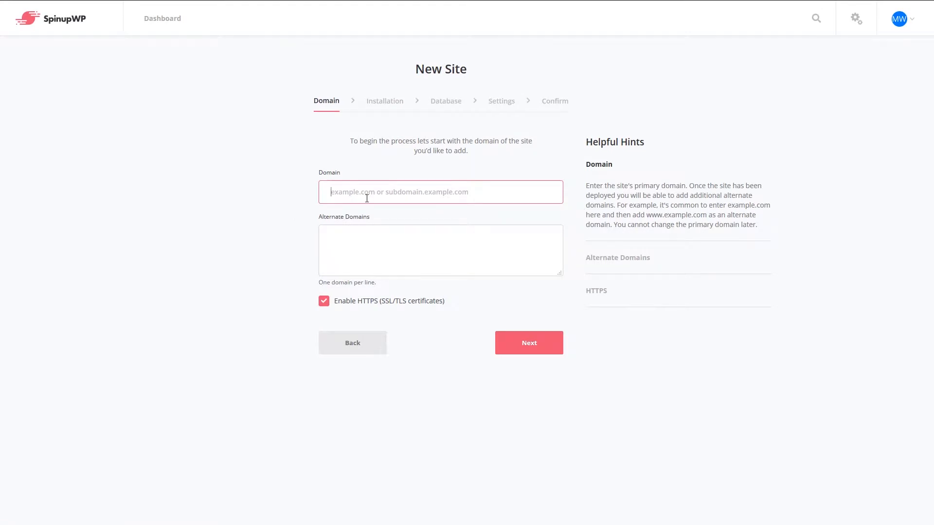
{"action": "type", "text": "hosts.makeit"}
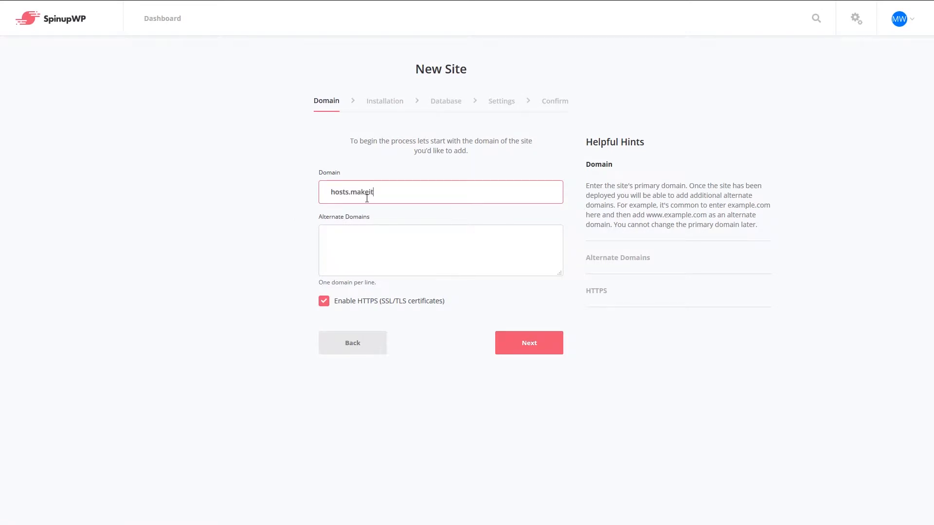
{"action": "type", "text": "workpress.com"}
{"action": "left_click", "coordinate": [531, 351]}
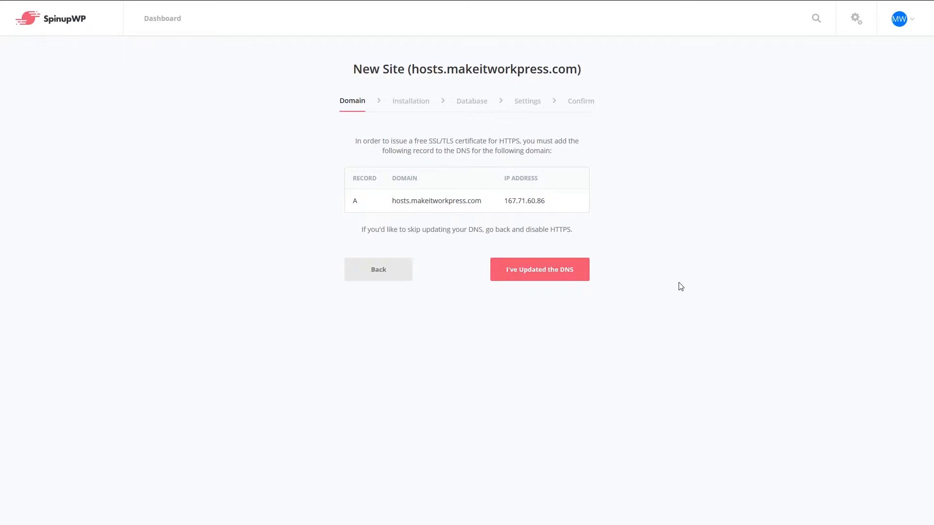
Confirm the A record to 167.71.60.86 is added and advance to Installation
{"action": "left_click", "coordinate": [539, 271]}
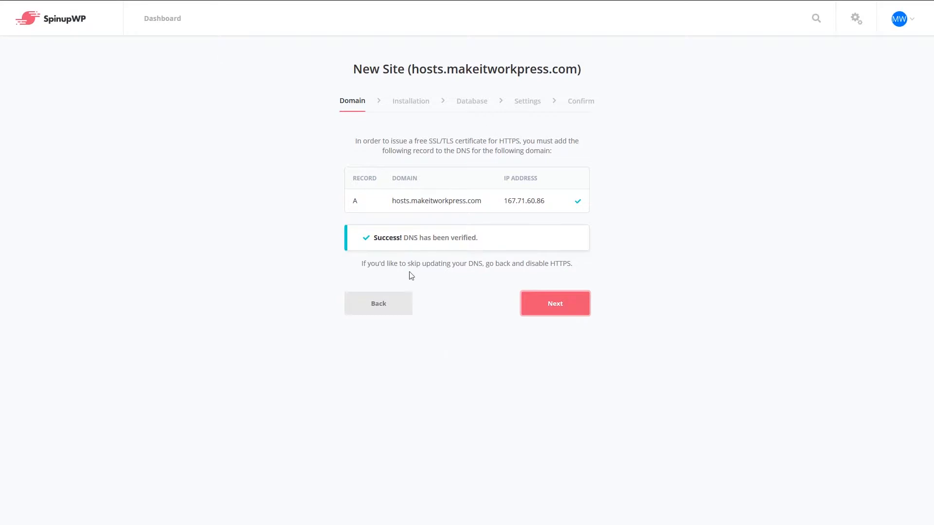
{"action": "left_click", "coordinate": [559, 308]}
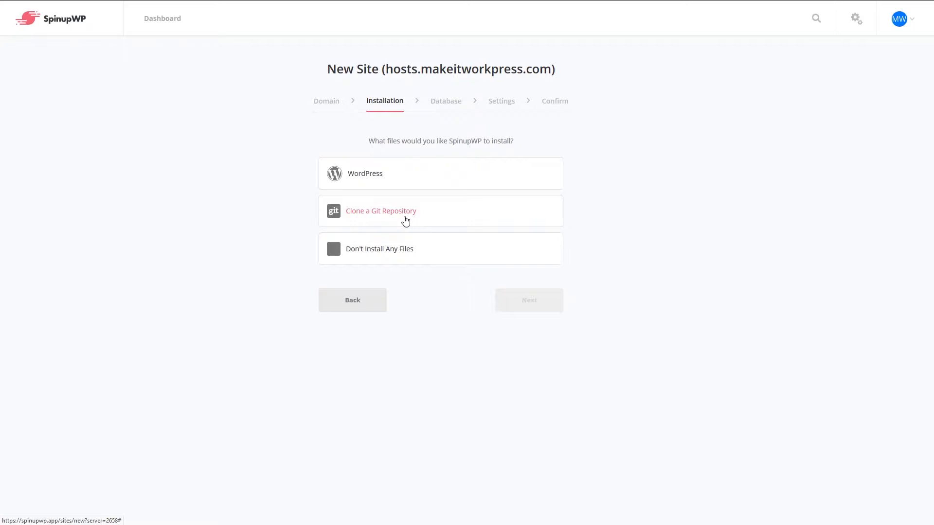
Choose WordPress, title it 'Example Site', and enter the admin e-mail and username 'example'
{"action": "left_click", "coordinate": [372, 173]}
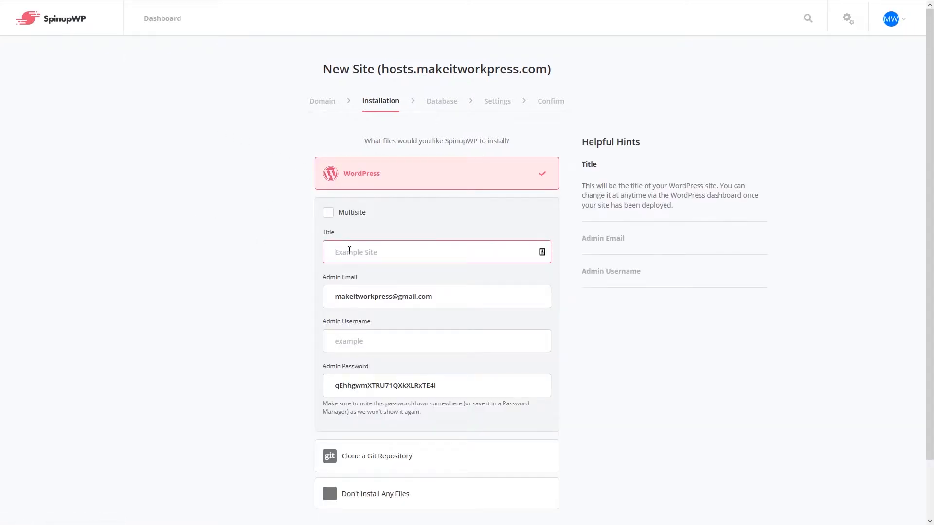
{"action": "type", "text": "Example Site"}
{"action": "key", "text": "Tab"}
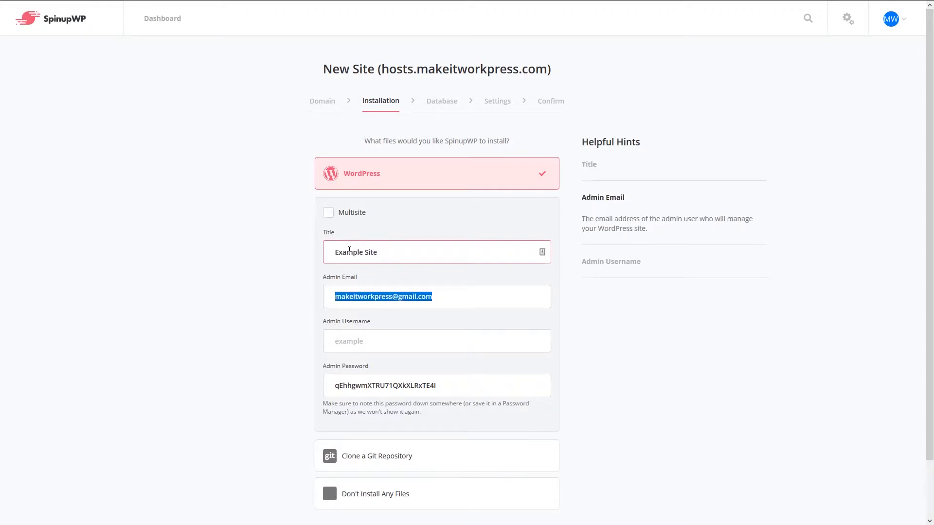
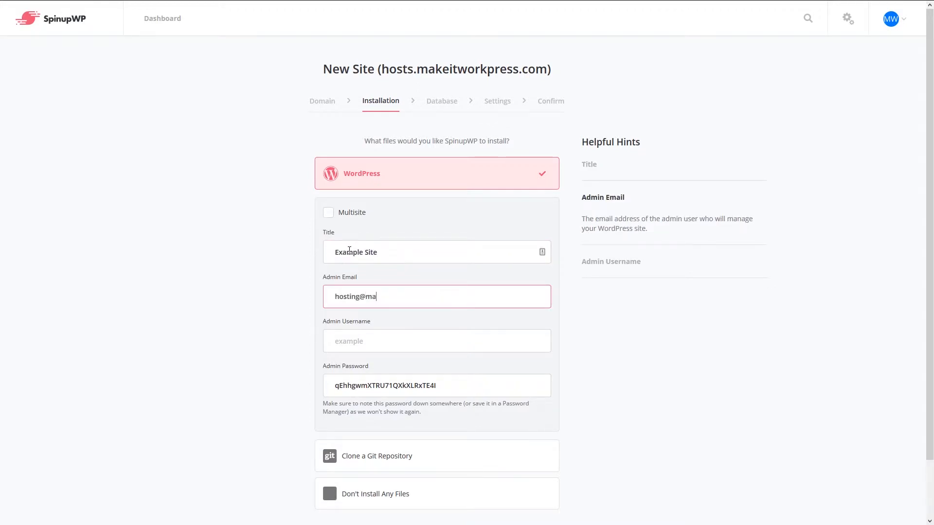
{"action": "key", "text": "Tab"}
{"action": "type", "text": "example"}
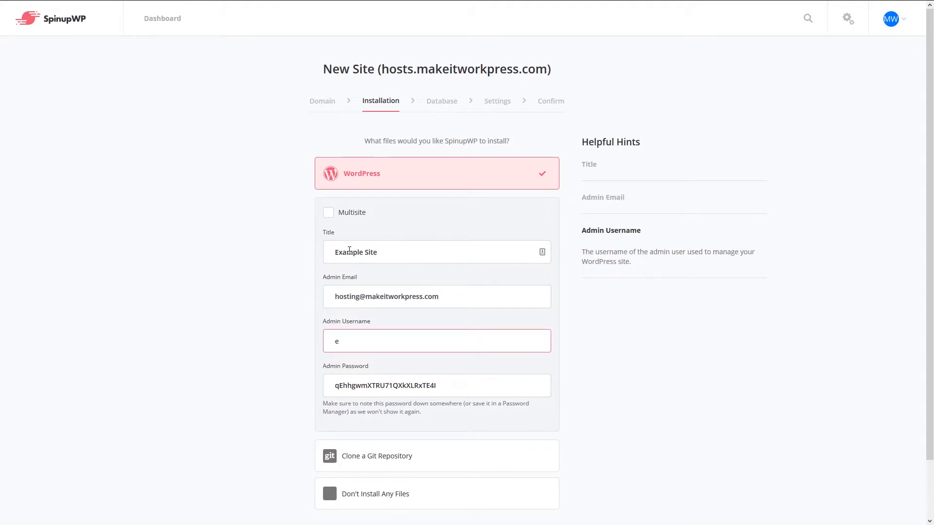
Keep the generated admin password and change the admin username to 'example-admin'
{"action": "key", "text": "Tab"}
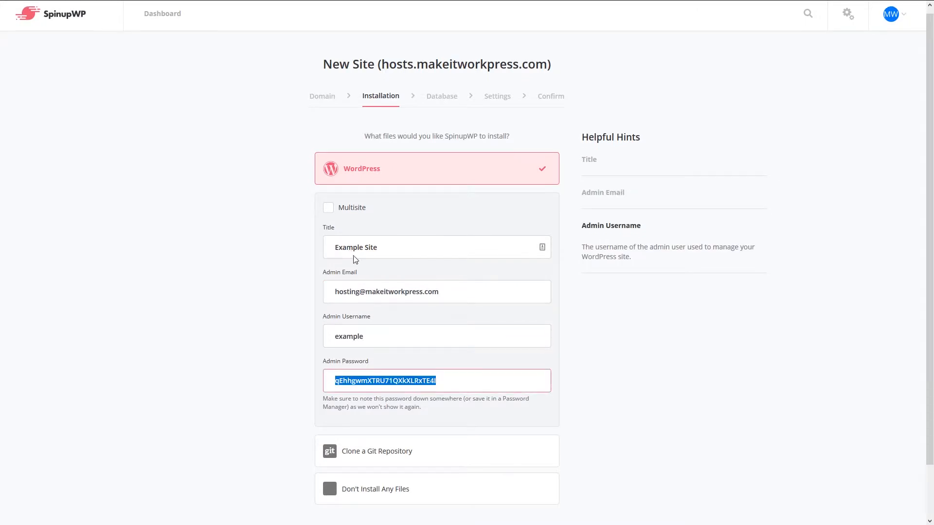
{"action": "scroll", "coordinate": [352, 259], "scroll_direction": "down", "scroll_amount": 1}
{"action": "key", "text": "Tab"}
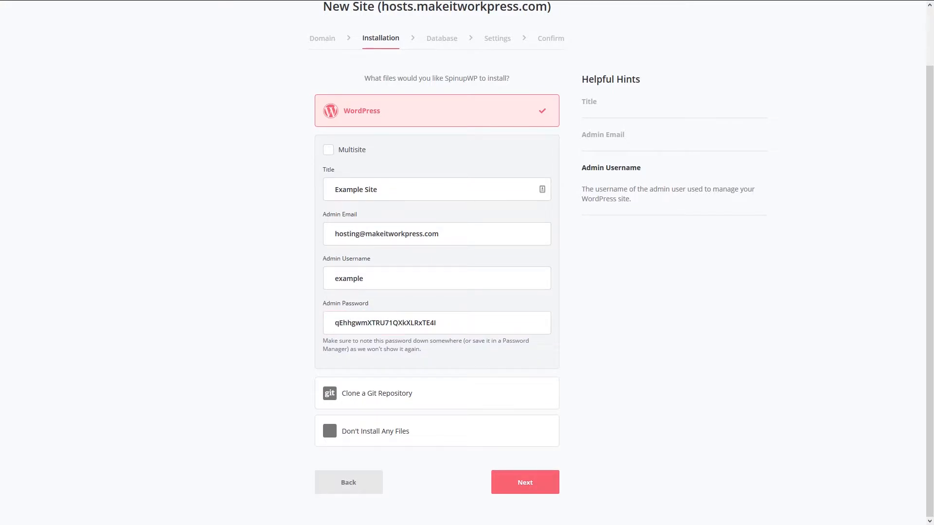
{"action": "double_click", "coordinate": [388, 277]}
{"action": "left_click", "coordinate": [388, 278]}
{"action": "type", "text": "-admin"}
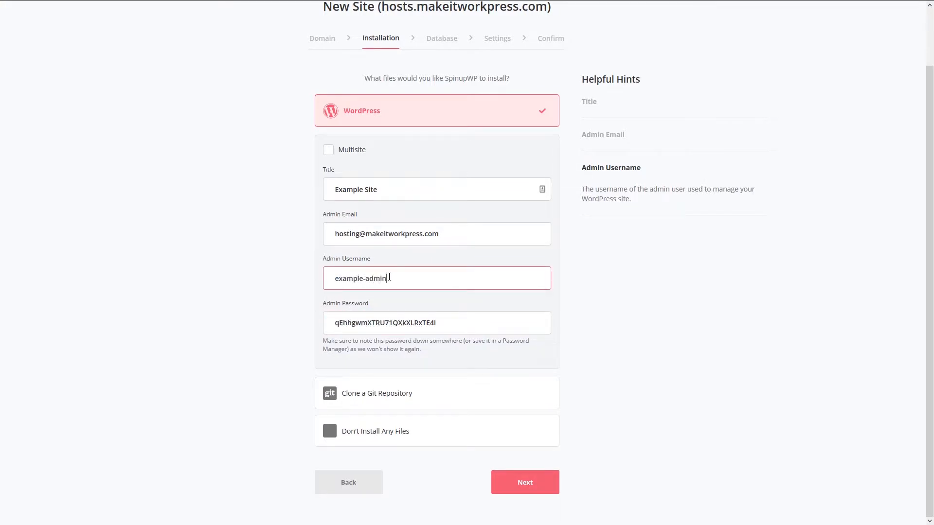
{"action": "key", "text": "ctrl+a"}
{"action": "key", "text": "ctrl+c"}
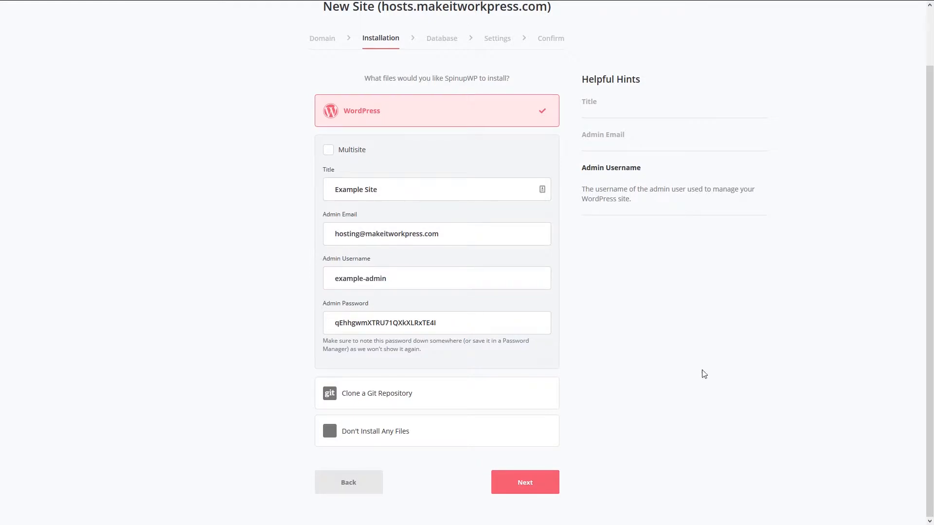
Accept the default database details and advance to Settings (user hosts, PHP 7.3, page cache)
{"action": "left_click", "coordinate": [517, 487]}
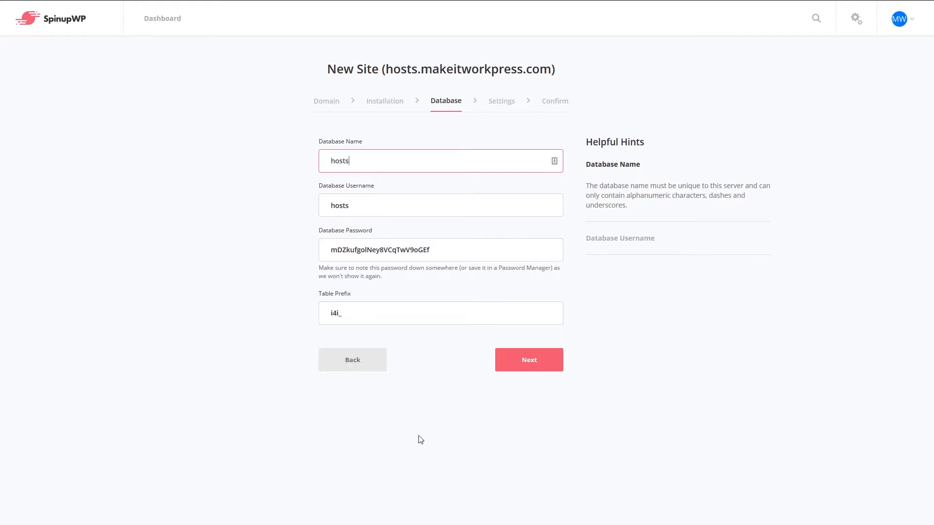
{"action": "left_click", "coordinate": [535, 357]}
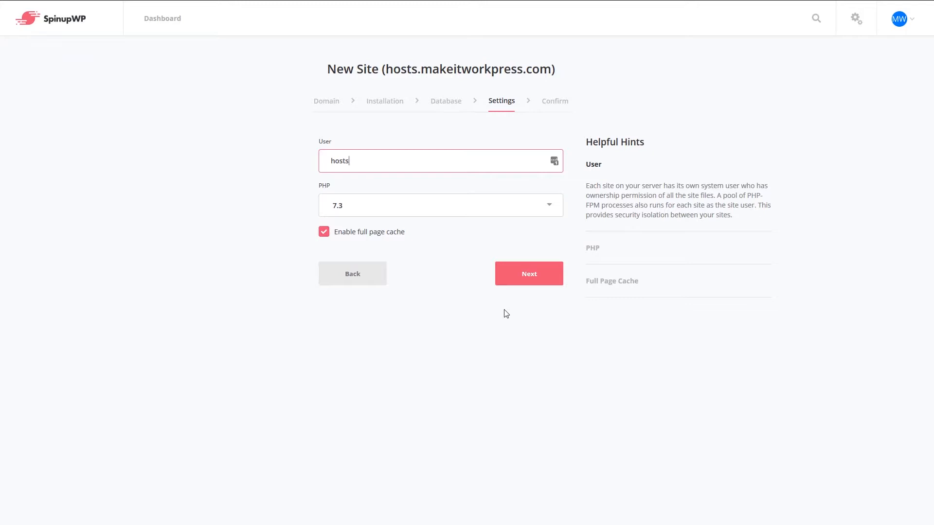
Review the summary and add the hosts.makeitworkpress.com WordPress site
{"action": "left_click", "coordinate": [528, 270]}
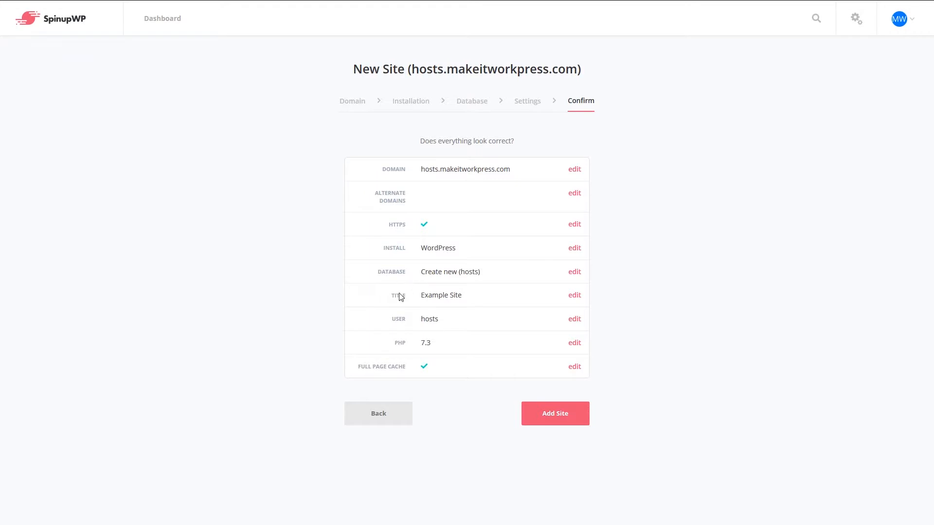
{"action": "left_click", "coordinate": [568, 416]}
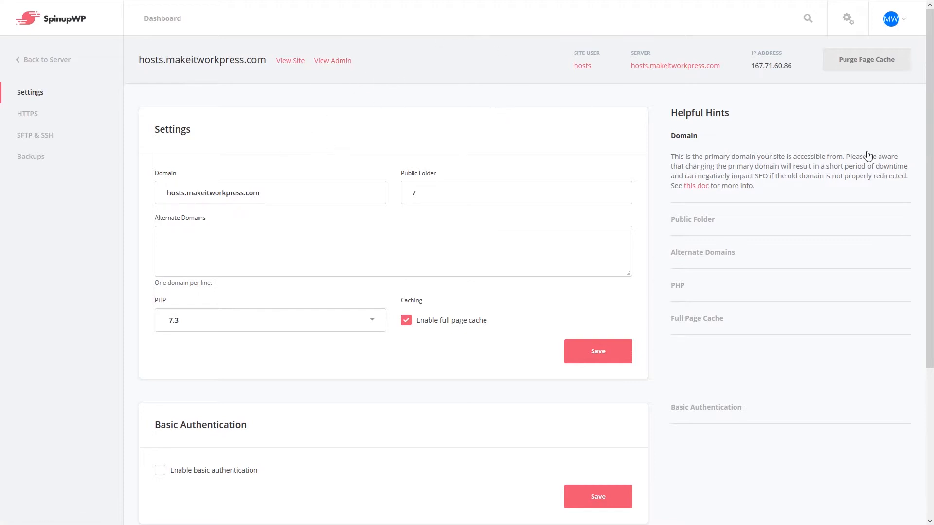
Review the site's HTTPS, SFTP & SSH and Backups sections, then open its WordPress admin login
{"action": "left_click", "coordinate": [51, 116]}
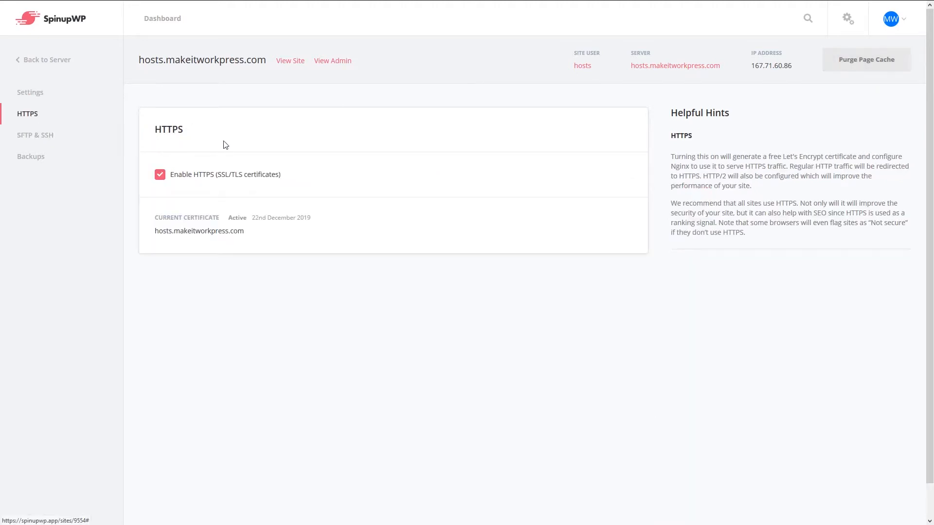
{"action": "left_click", "coordinate": [45, 143]}
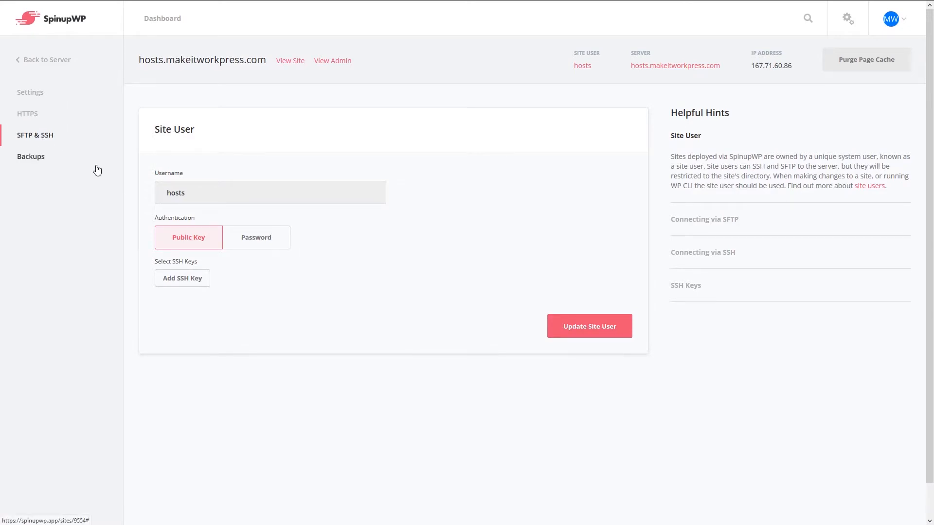
{"action": "left_click", "coordinate": [51, 160]}
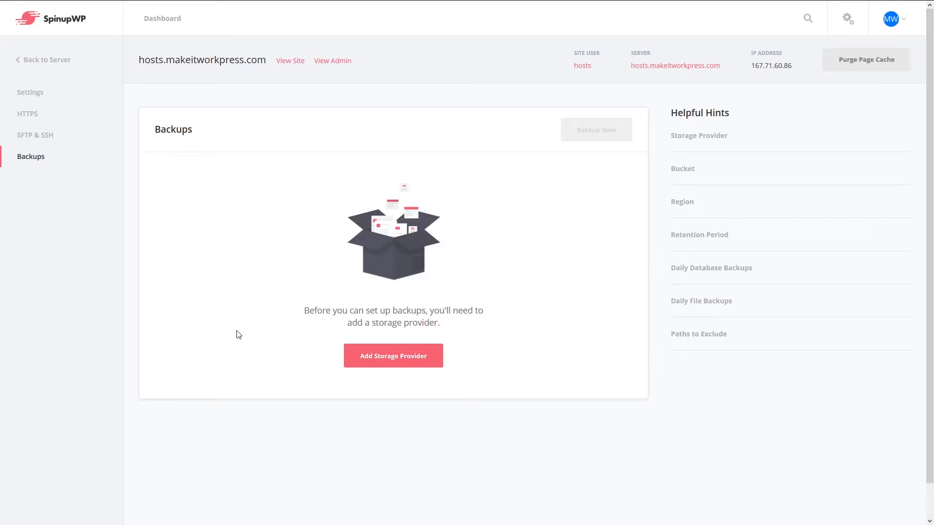
{"action": "left_click", "coordinate": [42, 96]}
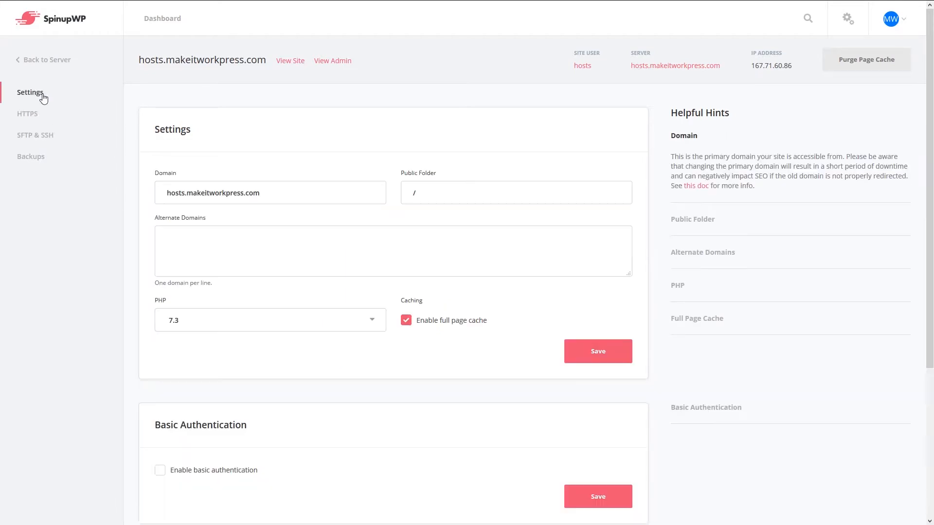
{"action": "left_click", "coordinate": [324, 64]}
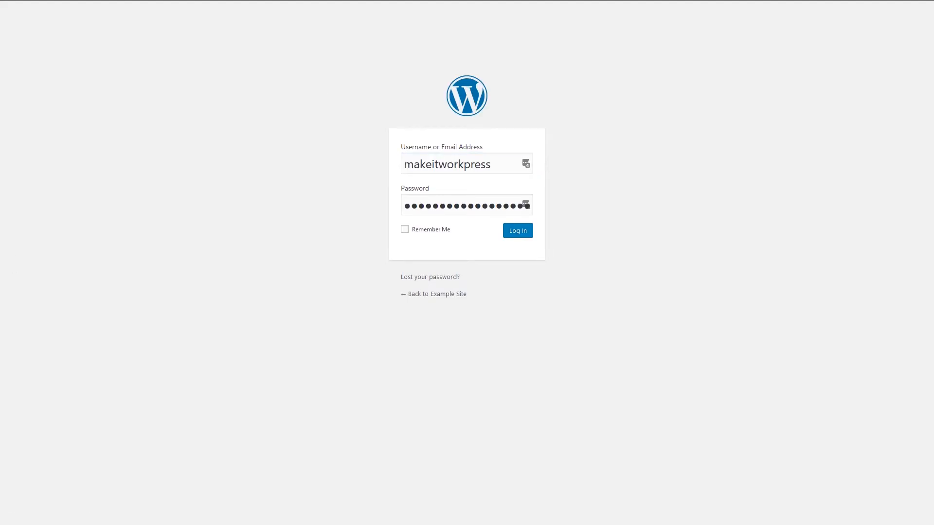
Log in to Example Site's WordPress with the pasted admin username and password
{"action": "key", "text": "shift+Tab"}
{"action": "key", "text": "ctrl+v"}
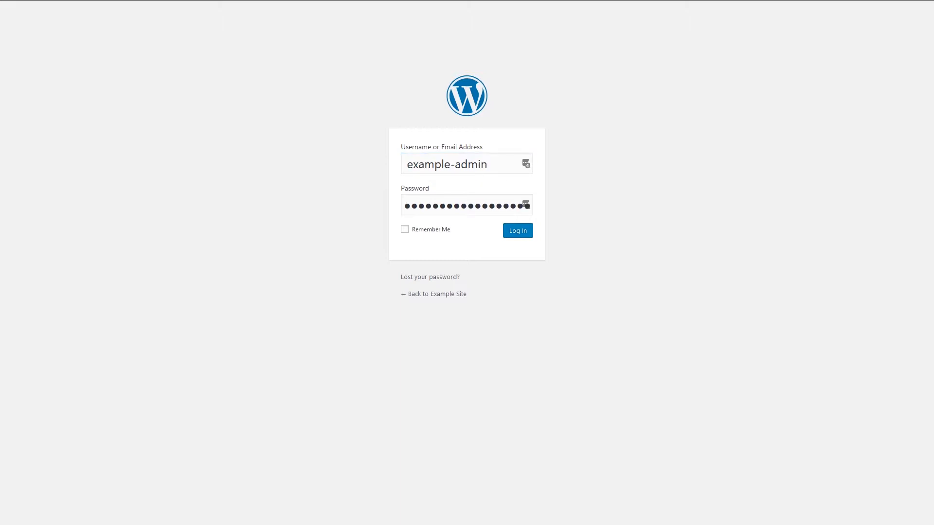
{"action": "left_click", "coordinate": [441, 202]}
{"action": "key", "text": "ctrl+a"}
{"action": "key", "text": "ctrl+v"}
{"action": "key", "text": "Return"}
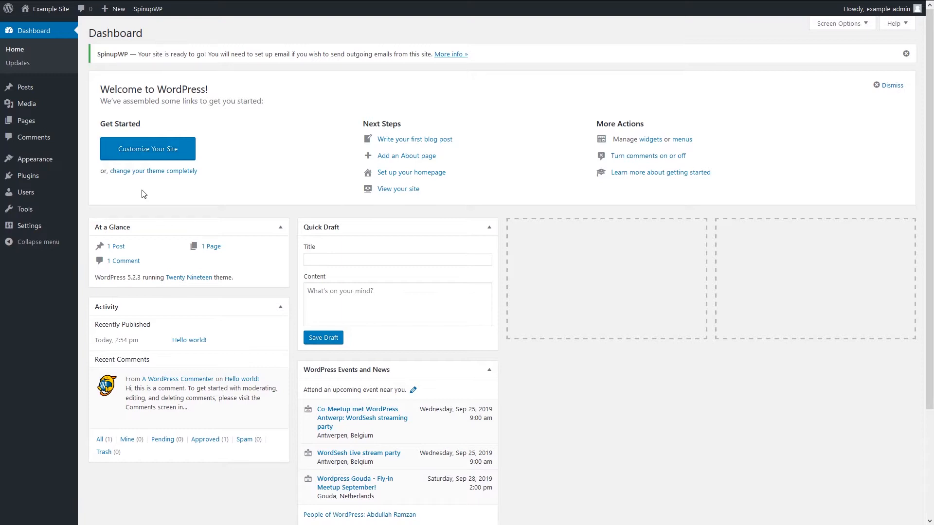
Browse Posts and Pages, then view Installed Plugins showing Limit Login Attempts Reloaded and SpinupWP
{"action": "left_click", "coordinate": [23, 88]}
{"action": "left_click", "coordinate": [29, 151]}
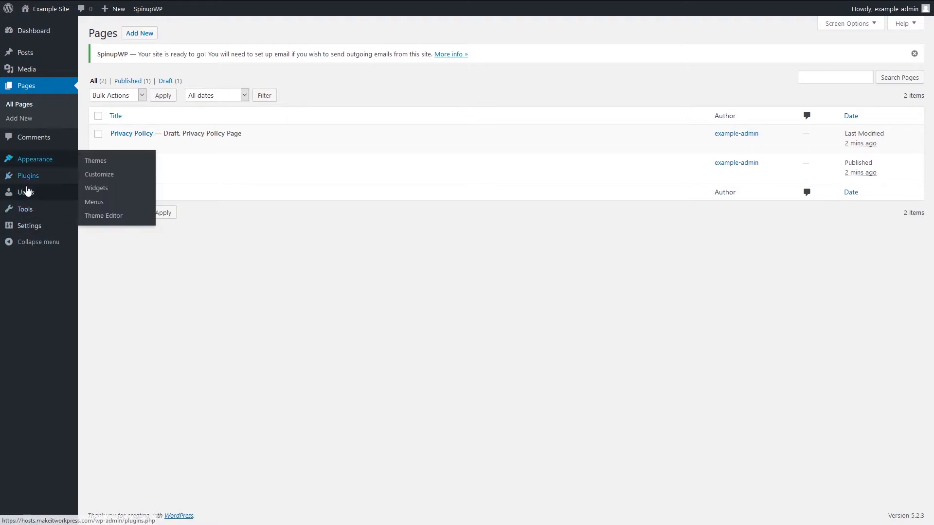
{"action": "mouse_move", "coordinate": [22, 184]}
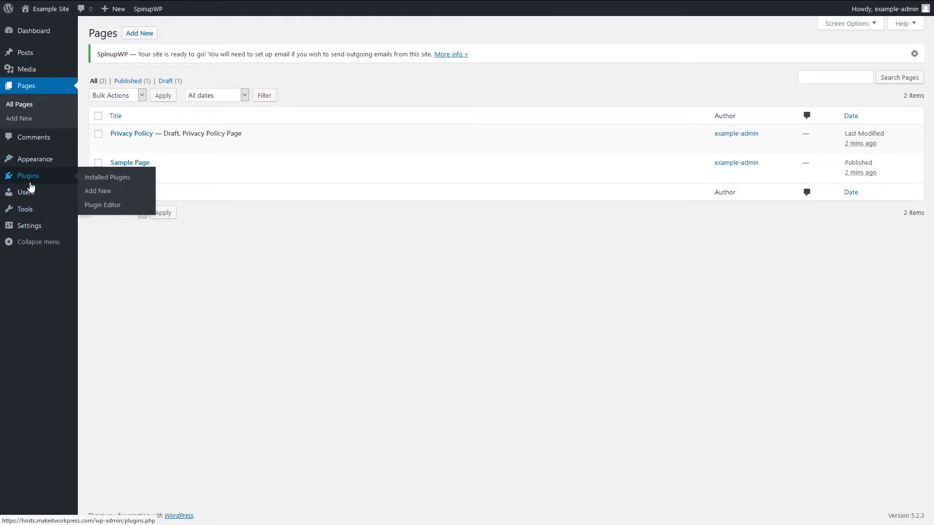
{"action": "left_click", "coordinate": [25, 183]}
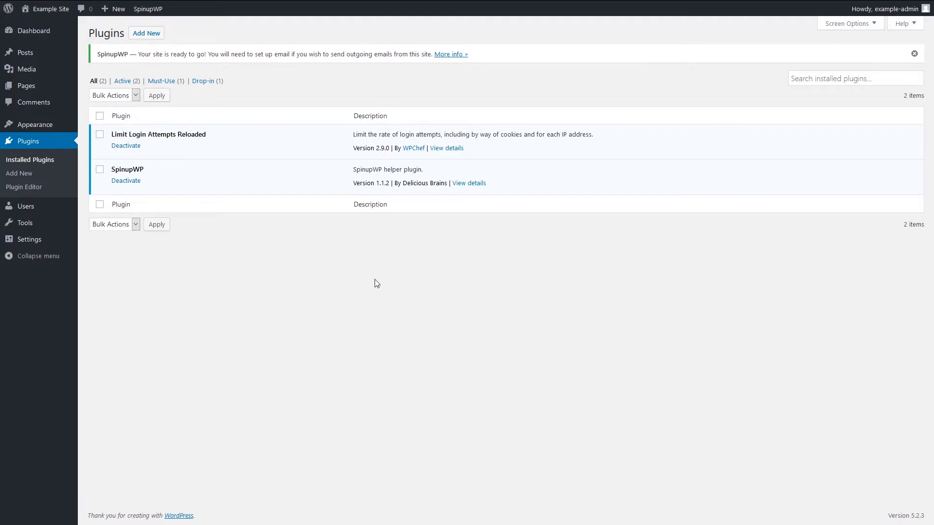
{"action": "key", "text": "F11"}
Return to SpinupWP in fullscreen and open the hosts.makeitworkpress.com site's Backups page
{"action": "left_click", "coordinate": [357, 7]}
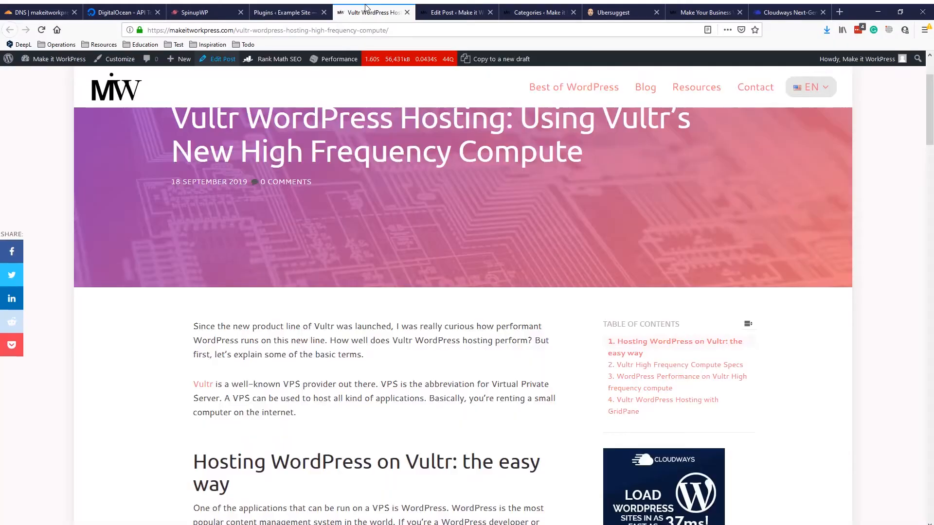
{"action": "left_click", "coordinate": [291, 8]}
{"action": "left_click", "coordinate": [196, 9]}
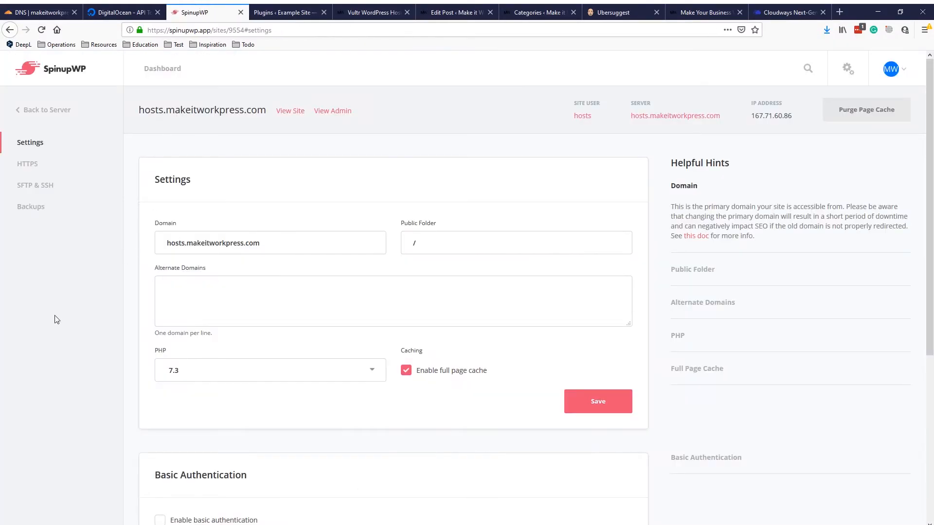
{"action": "key", "text": "F11"}
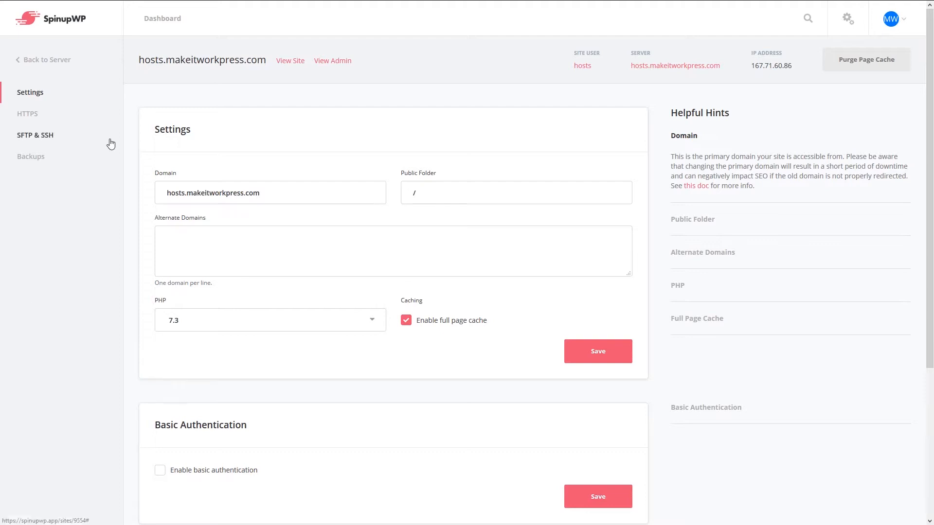
{"action": "left_click", "coordinate": [42, 158]}
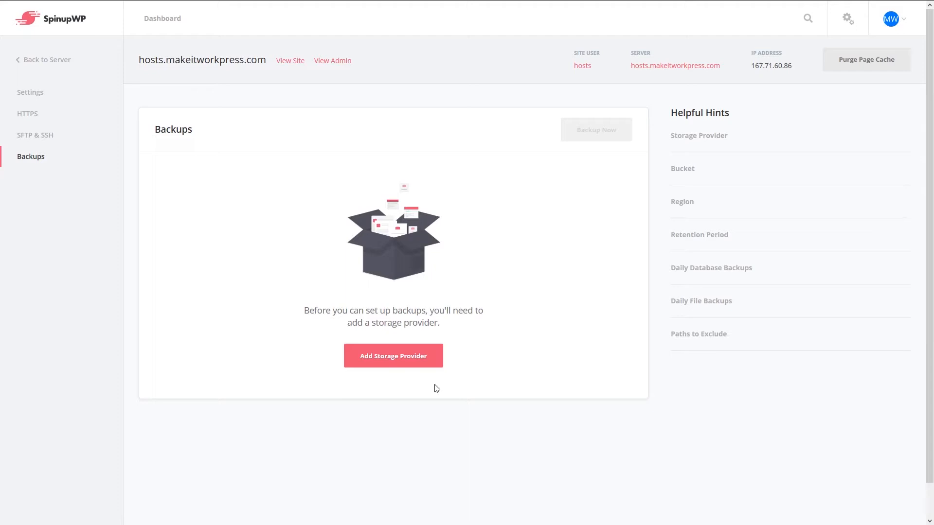
Add a DigitalOcean Spaces storage provider named digital-ocean-suwp-spaces
{"action": "left_click", "coordinate": [393, 362]}
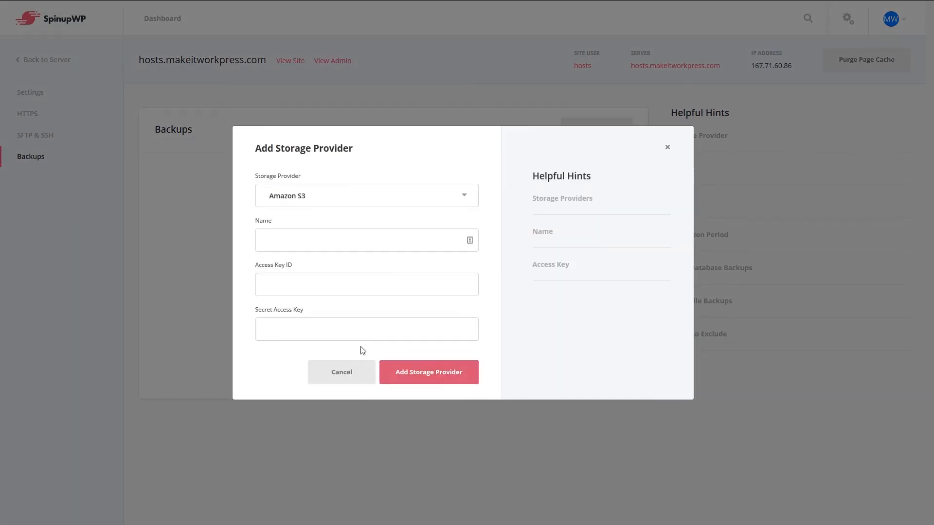
{"action": "left_click", "coordinate": [313, 236]}
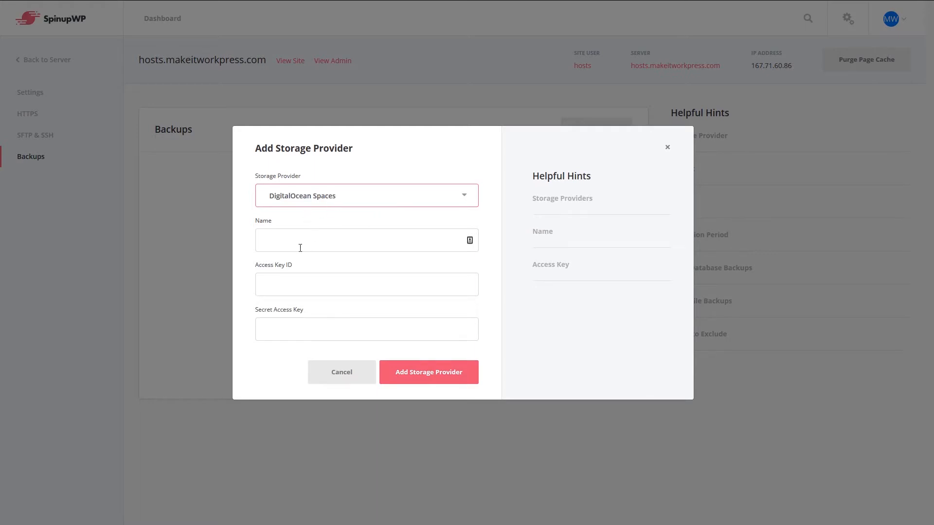
{"action": "left_click", "coordinate": [299, 248]}
{"action": "type", "text": "d"}
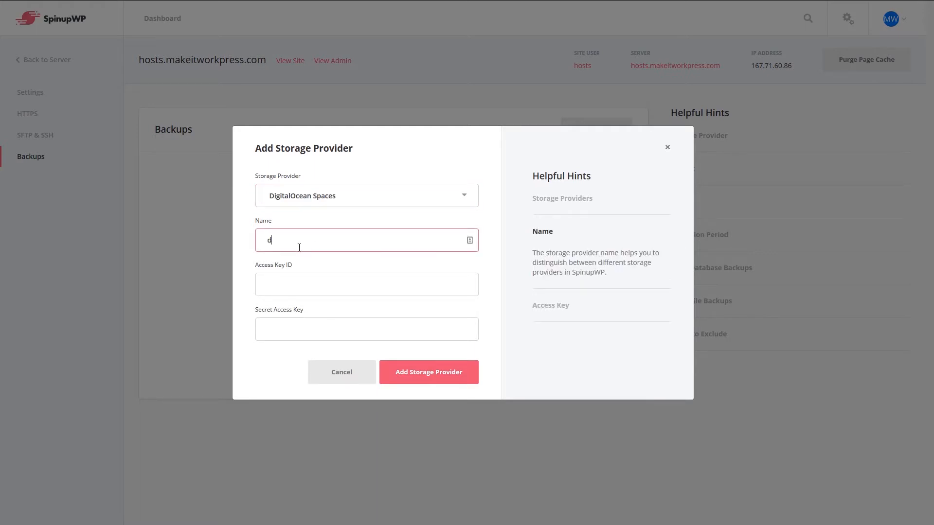
{"action": "type", "text": "igital-ocean-suwp-spaces"}
Paste in the provider's access key ID and secret key, then save it
{"action": "key", "text": "alt+Tab"}
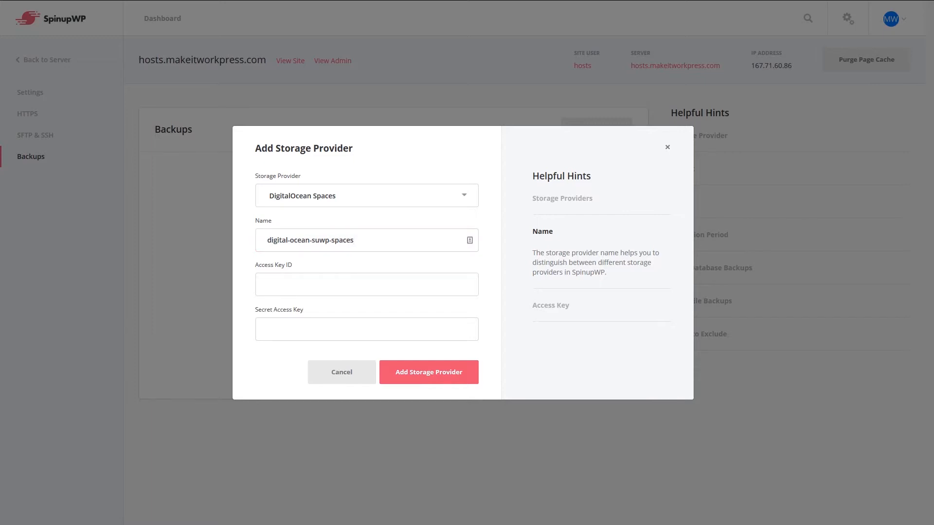
{"action": "left_click", "coordinate": [367, 285]}
{"action": "key", "text": "ctrl+v"}
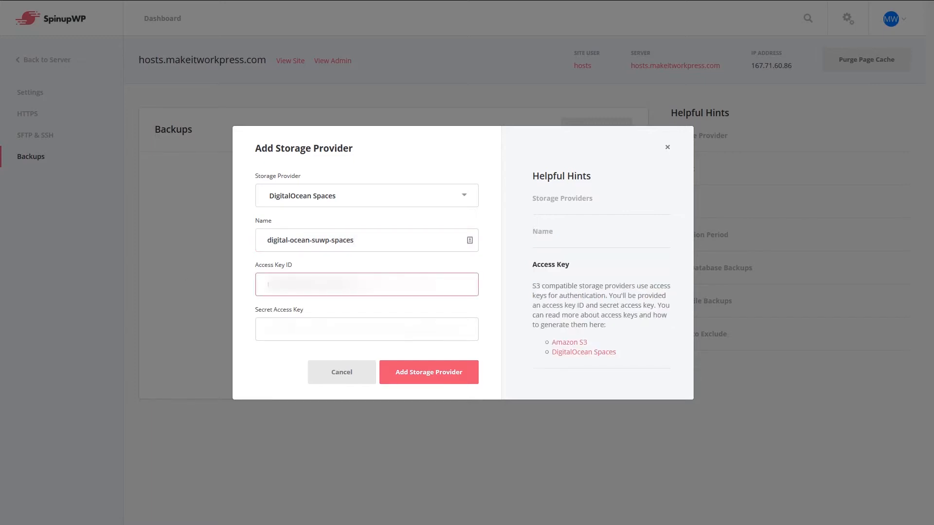
{"action": "key", "text": "alt+Tab"}
{"action": "left_click", "coordinate": [296, 337]}
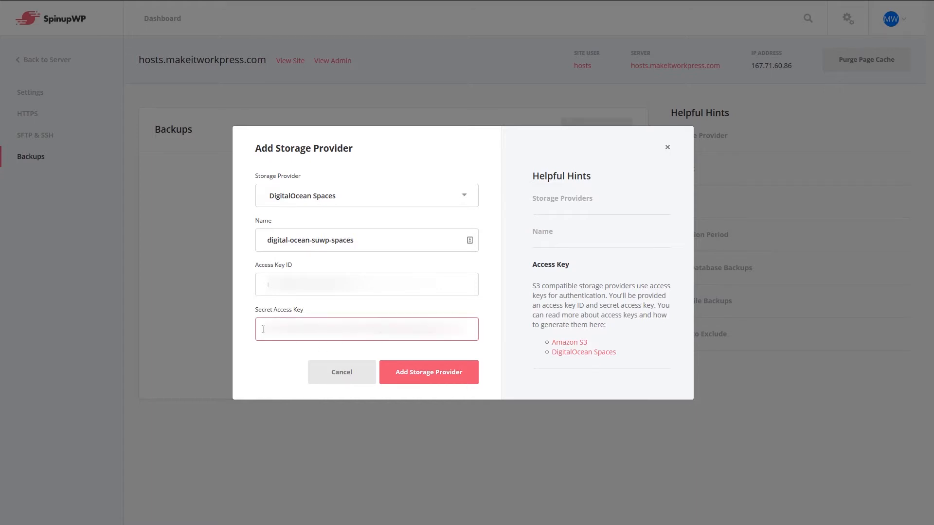
{"action": "left_click", "coordinate": [439, 374]}
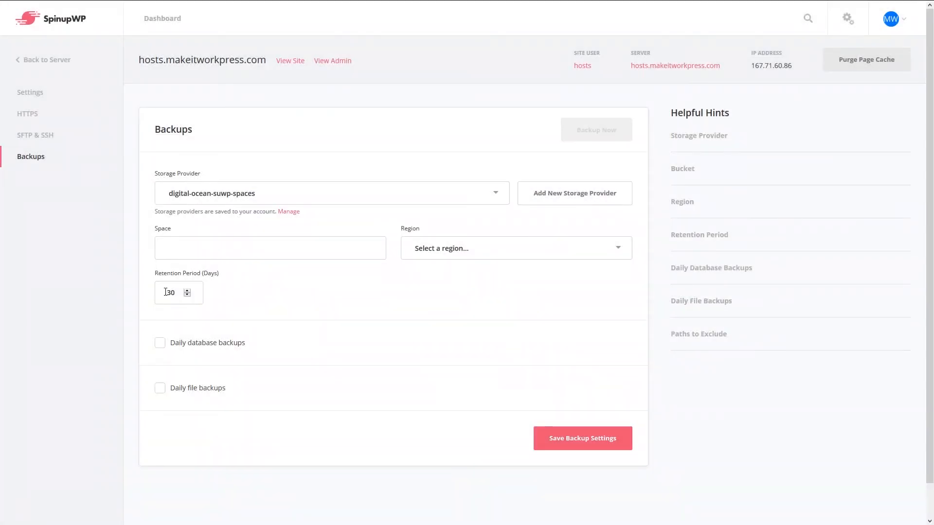
Set the backup region to Frankfurt and the Space name to spinup-wp
{"action": "left_click", "coordinate": [628, 252]}
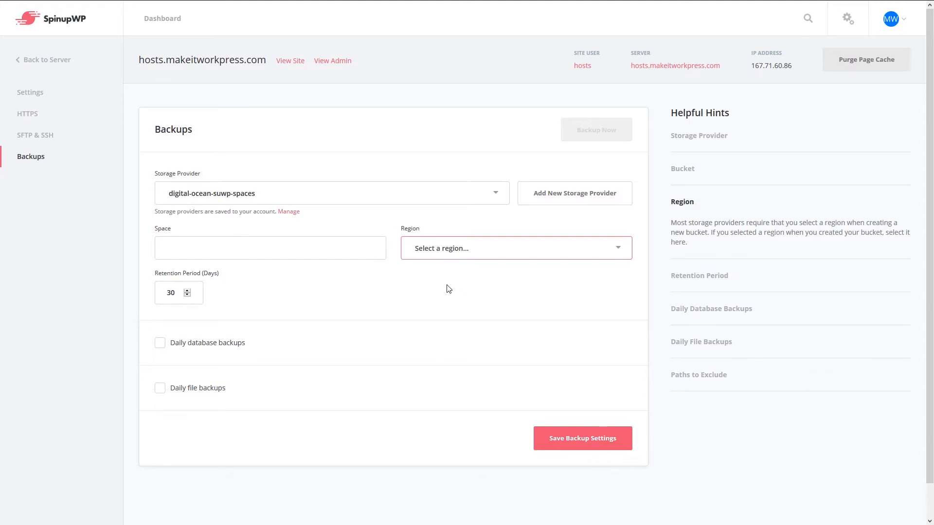
{"action": "key", "text": "f"}
{"action": "left_click", "coordinate": [217, 245]}
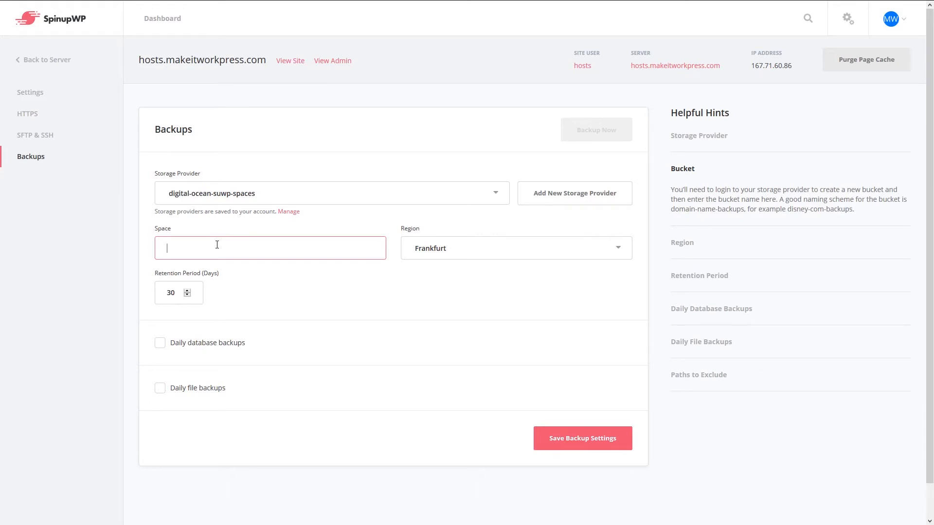
{"action": "type", "text": "spinup-wp"}
Enable daily database and file backups, drop vendor from excluded paths, and save
{"action": "left_click", "coordinate": [160, 343]}
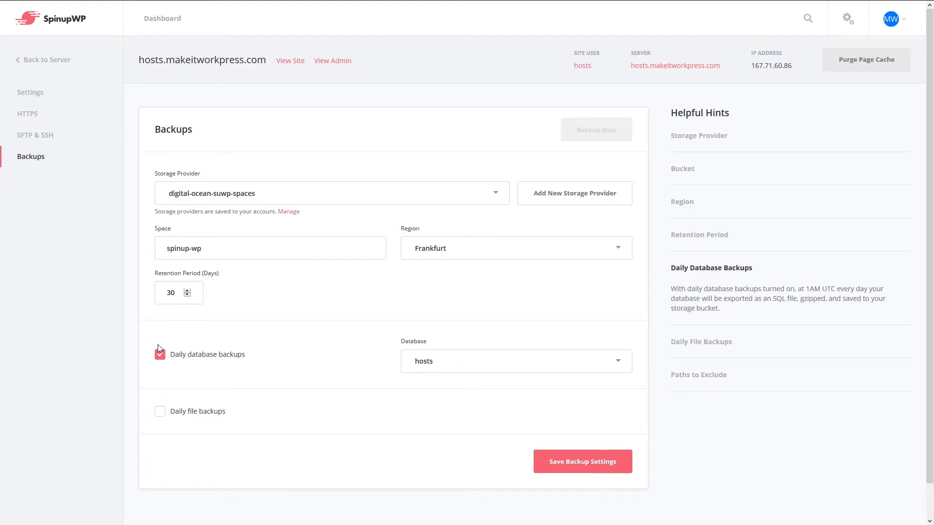
{"action": "left_click", "coordinate": [160, 412]}
{"action": "scroll", "coordinate": [277, 407], "scroll_direction": "down", "scroll_amount": 2}
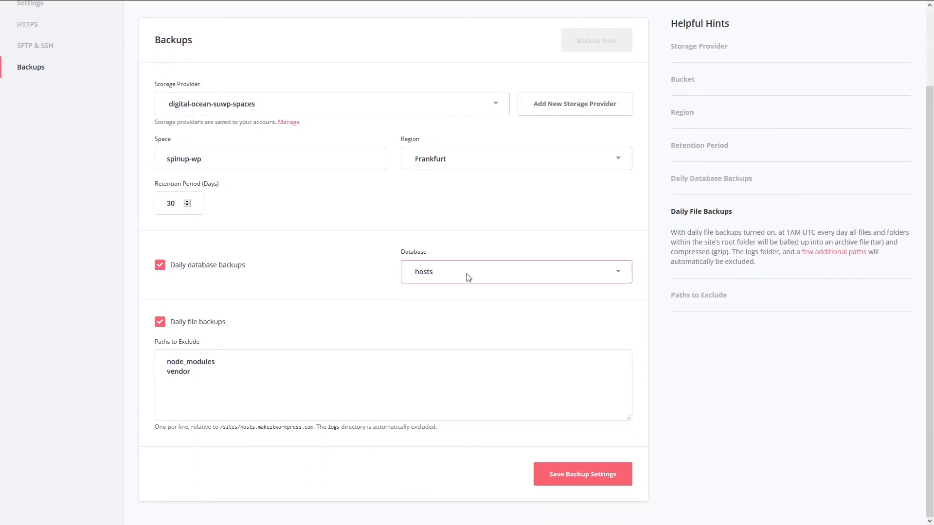
{"action": "left_click", "coordinate": [470, 279]}
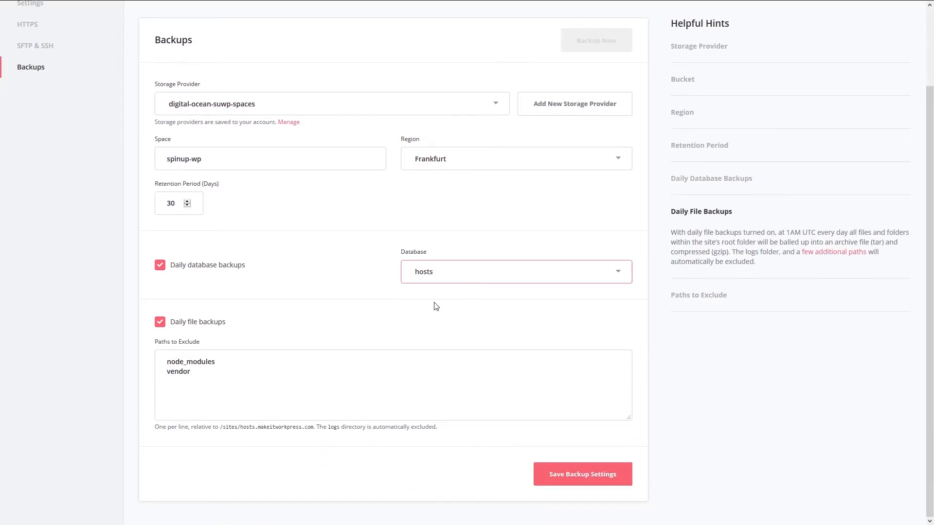
{"action": "left_click", "coordinate": [178, 373]}
{"action": "left_click_drag", "start_coordinate": [191, 373], "coordinate": [144, 372]}
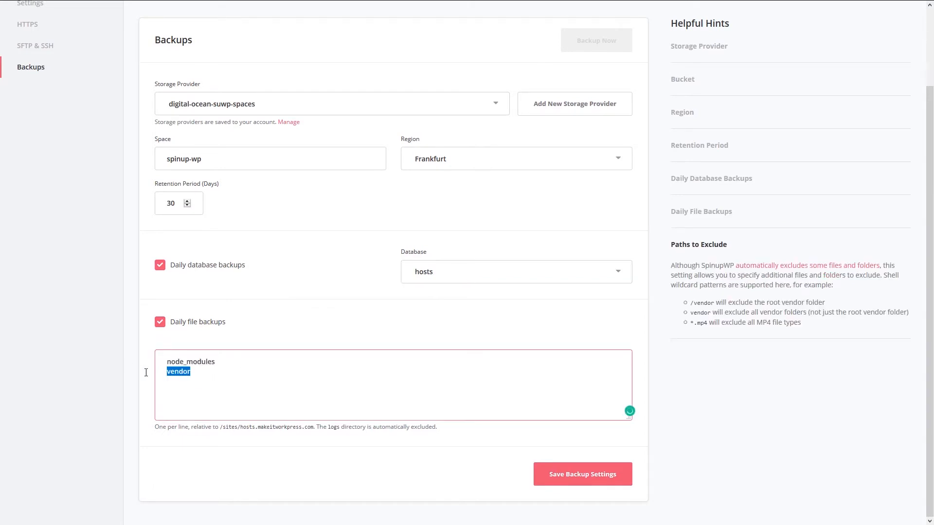
{"action": "key", "text": "BackSpace"}
{"action": "left_click", "coordinate": [468, 280]}
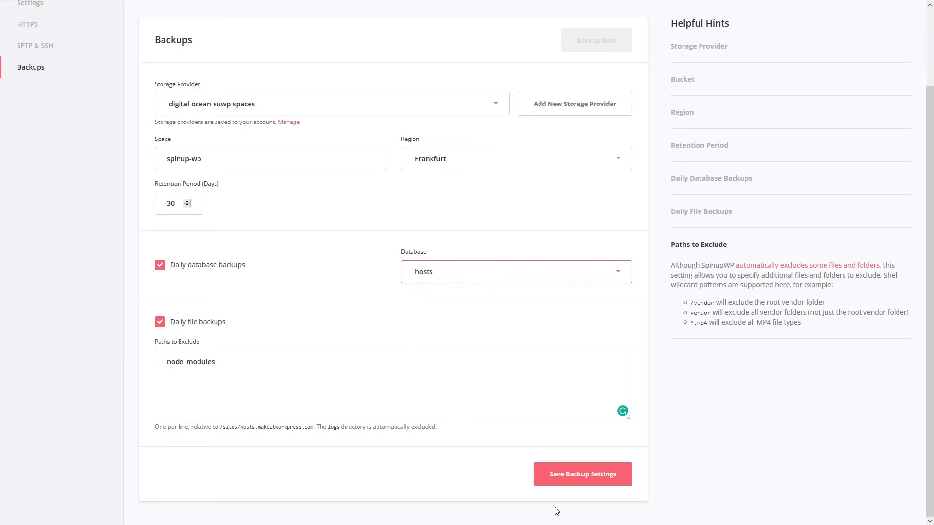
{"action": "left_click", "coordinate": [580, 474]}
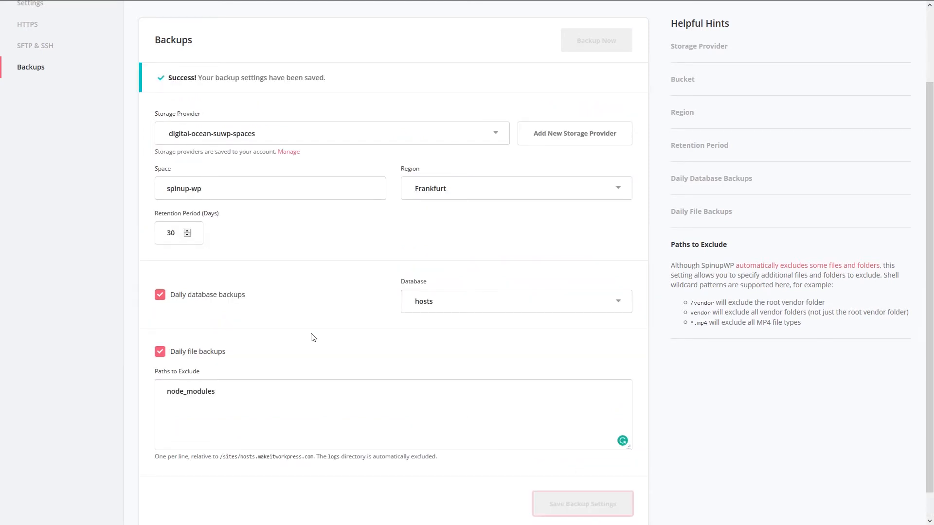
Start a manual Backup Now for hosts.makeitworkpress.com
{"action": "scroll", "coordinate": [401, 367], "scroll_direction": "down", "scroll_amount": 1}
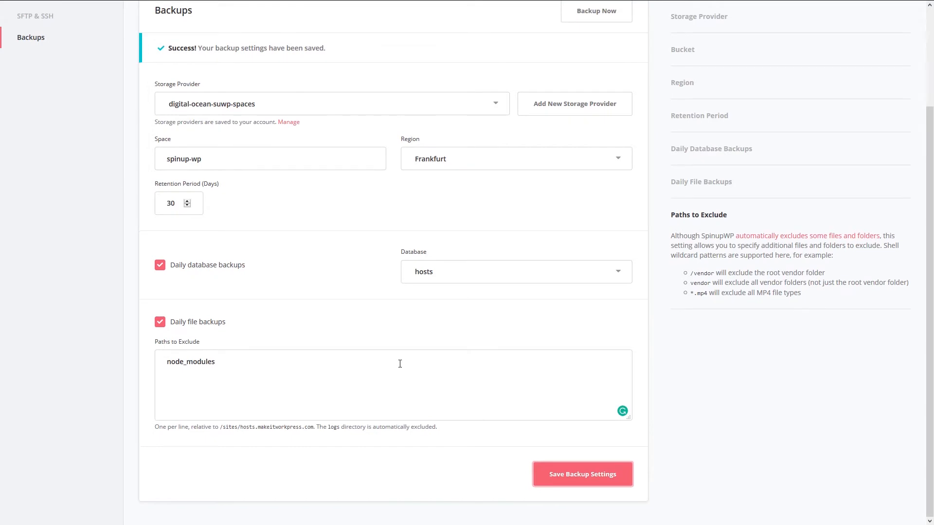
{"action": "scroll", "coordinate": [399, 364], "scroll_direction": "up", "scroll_amount": 3}
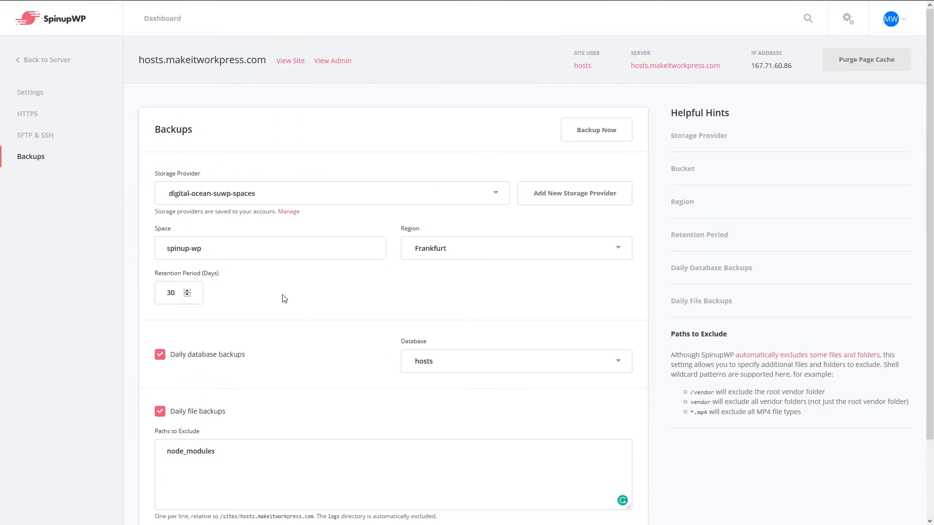
{"action": "left_click", "coordinate": [589, 131]}
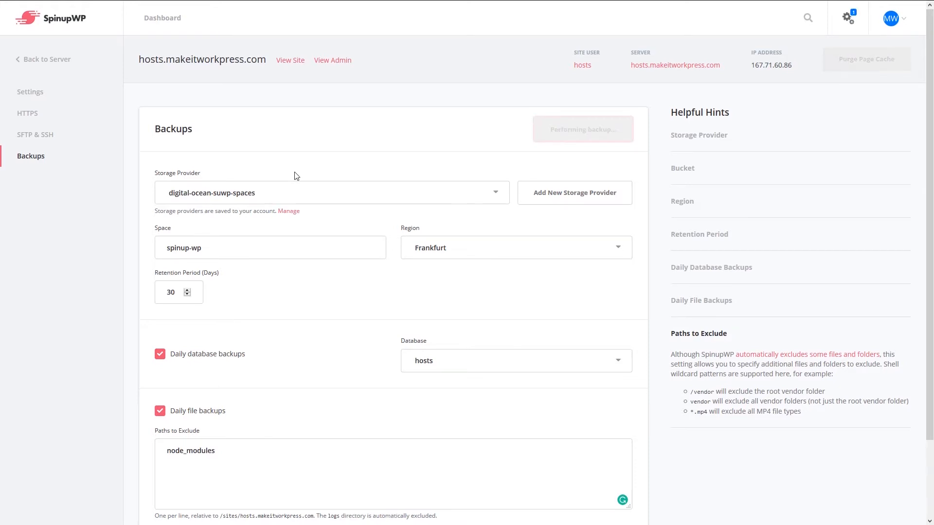
{"action": "scroll", "coordinate": [297, 175], "scroll_direction": "down", "scroll_amount": 2}
{"action": "scroll", "coordinate": [297, 175], "scroll_direction": "up", "scroll_amount": 2}
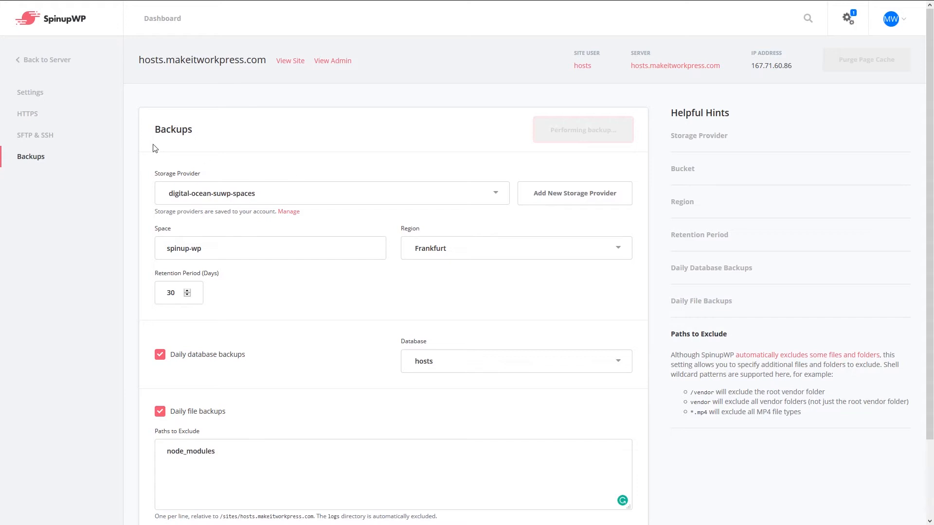
Switch between the site's Settings and Backups pages, ending on the backup settings
{"action": "left_click", "coordinate": [33, 93]}
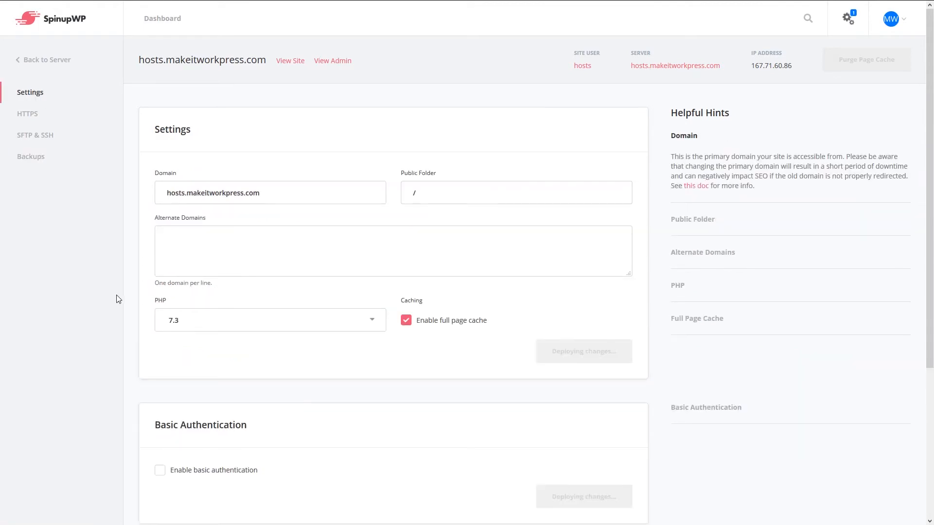
{"action": "scroll", "coordinate": [109, 307], "scroll_direction": "down", "scroll_amount": 4}
{"action": "scroll", "coordinate": [103, 312], "scroll_direction": "up", "scroll_amount": 4}
{"action": "left_click", "coordinate": [33, 158]}
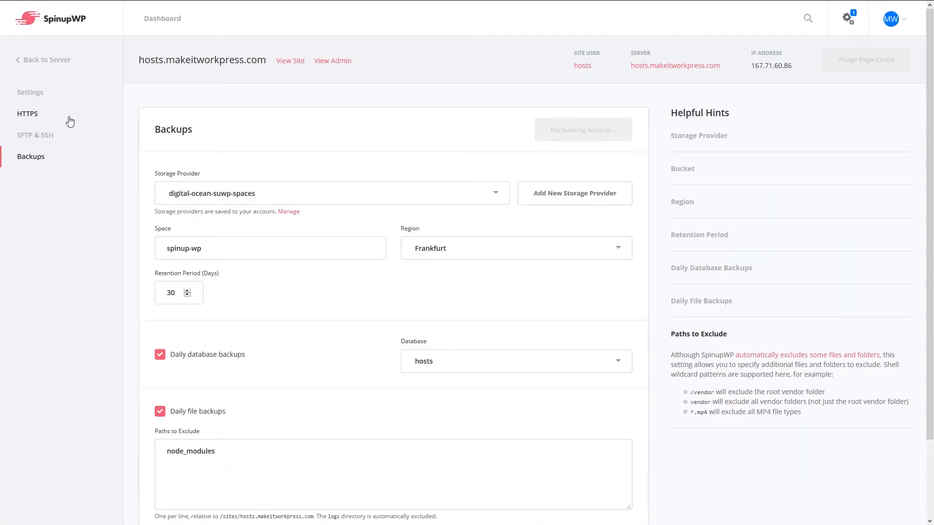
{"action": "left_click", "coordinate": [33, 93]}
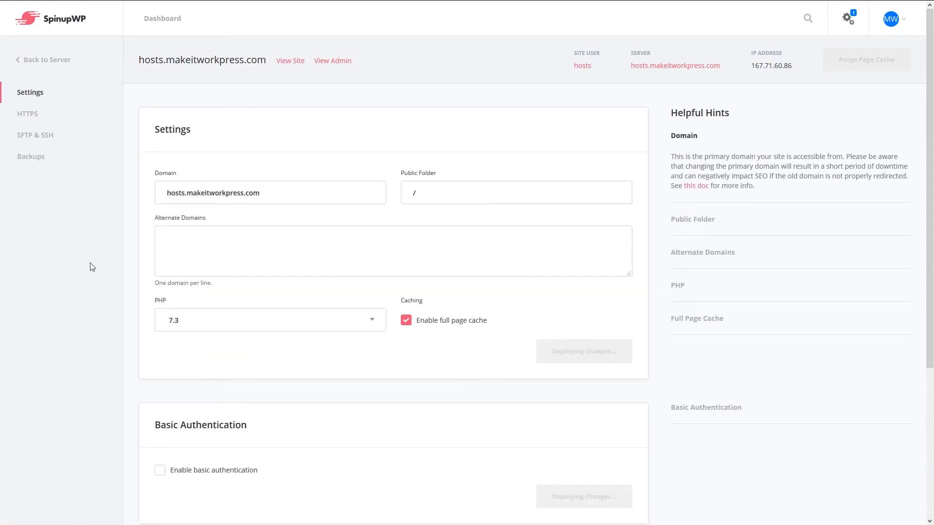
{"action": "scroll", "coordinate": [90, 263], "scroll_direction": "down", "scroll_amount": 4}
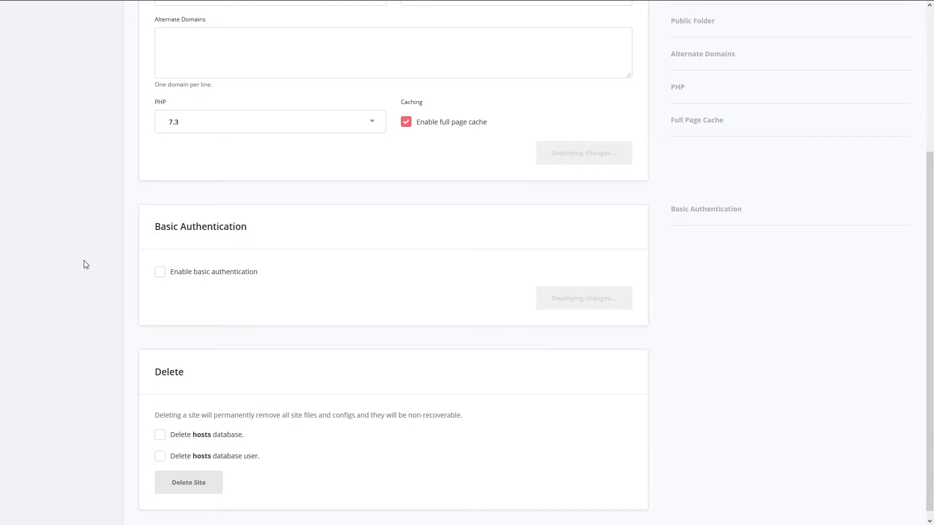
{"action": "scroll", "coordinate": [439, 468], "scroll_direction": "up", "scroll_amount": 2}
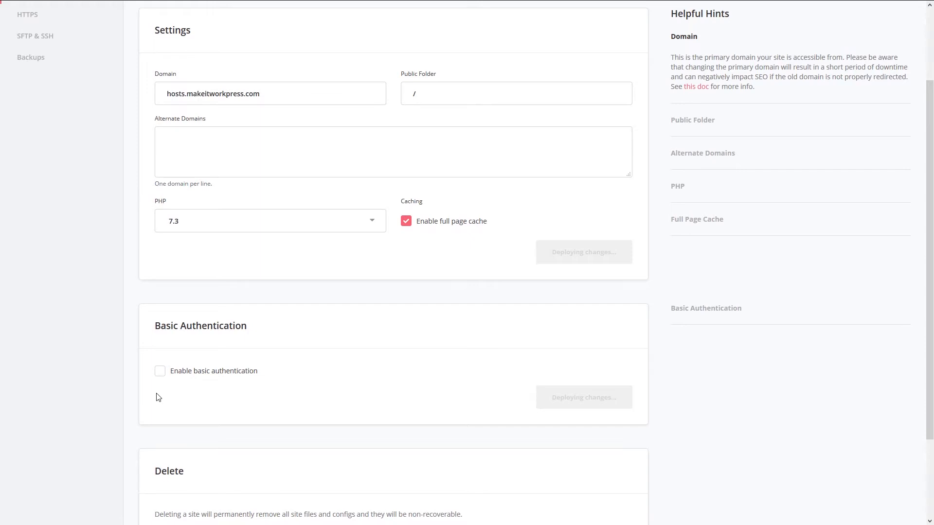
{"action": "scroll", "coordinate": [158, 398], "scroll_direction": "up", "scroll_amount": 2}
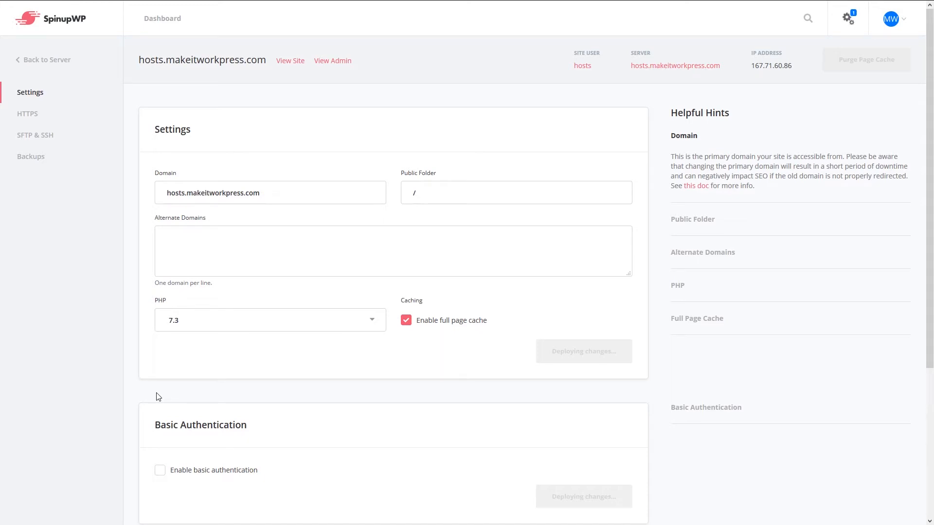
{"action": "left_click", "coordinate": [36, 164]}
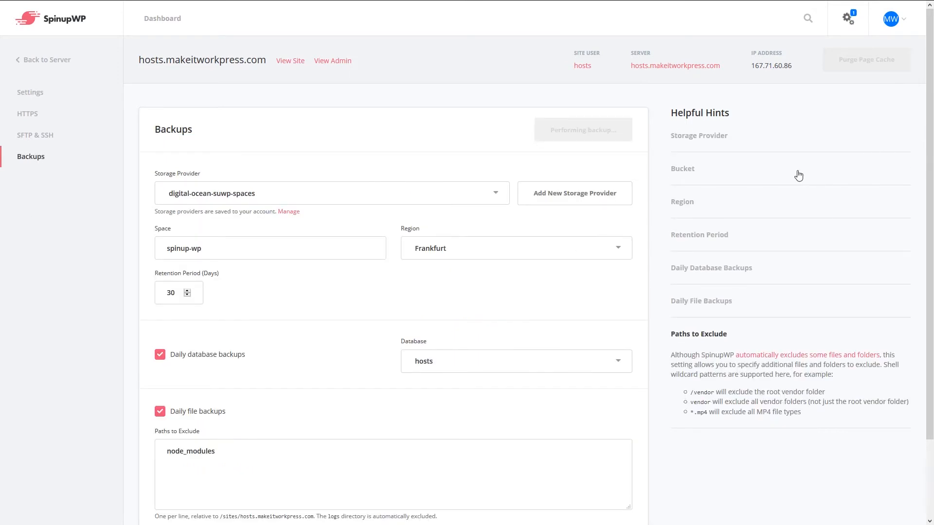
Open the account dropdown from the MW avatar once the backup completes
{"action": "left_click", "coordinate": [895, 19]}
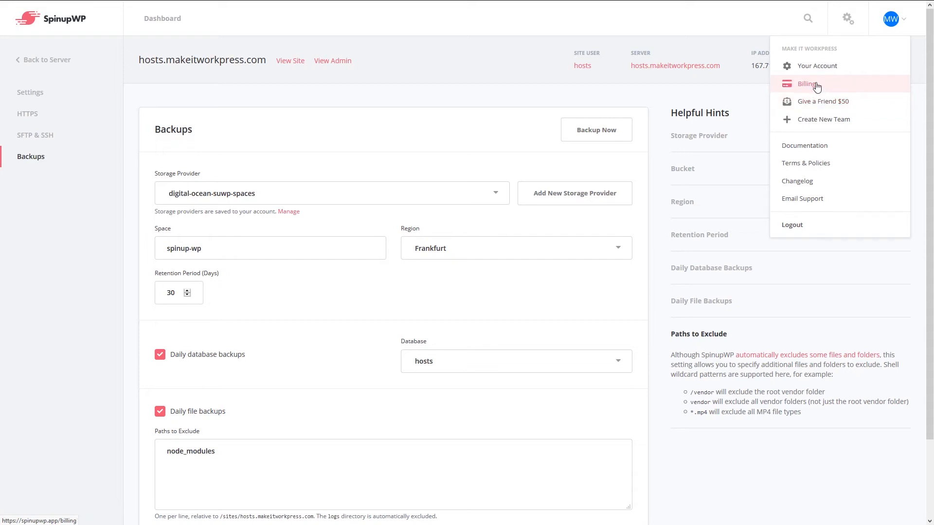
Visit the Your Account page, then return to the dashboard listing hosts.makeitworkpress.com
{"action": "left_click", "coordinate": [826, 69]}
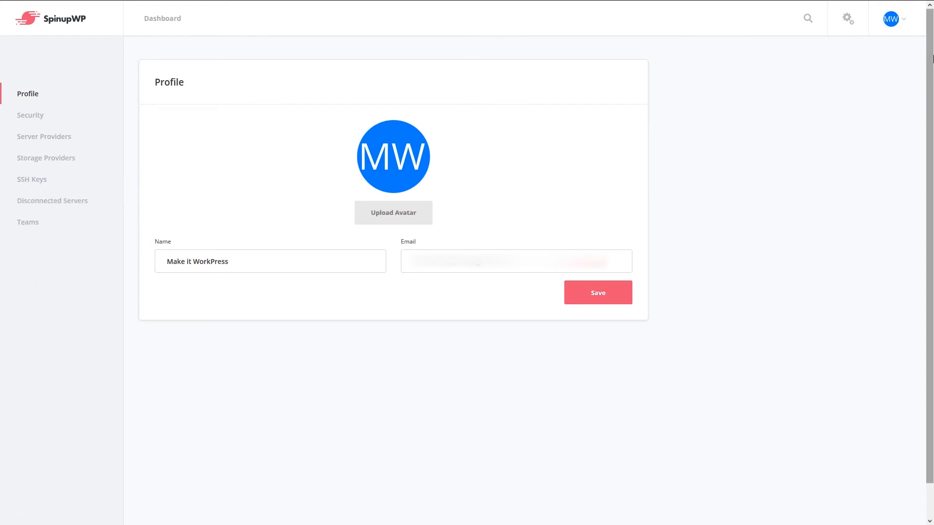
{"action": "left_click", "coordinate": [901, 24]}
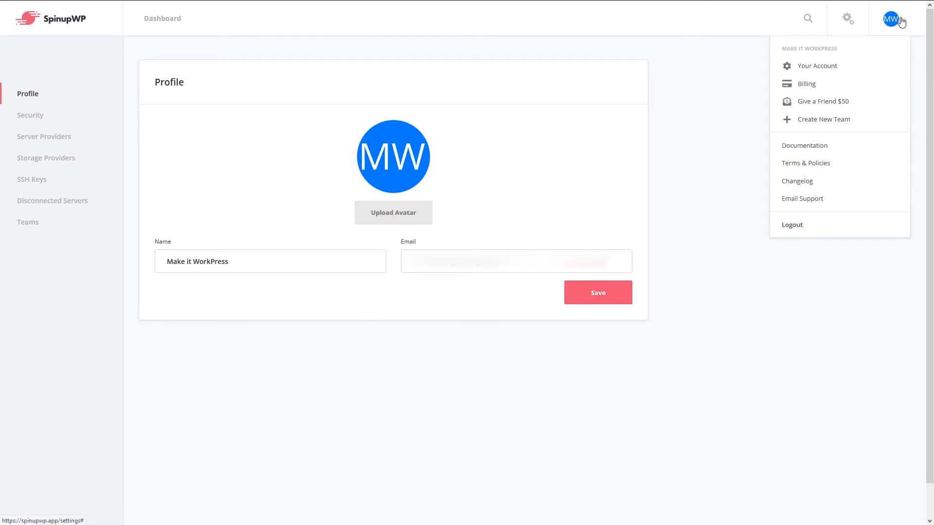
{"action": "left_click", "coordinate": [71, 56]}
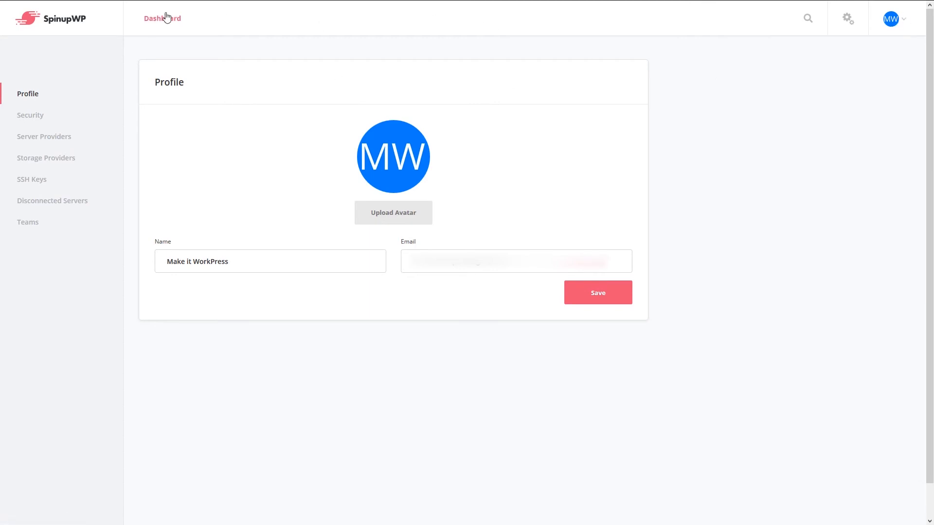
{"action": "left_click", "coordinate": [17, 97]}
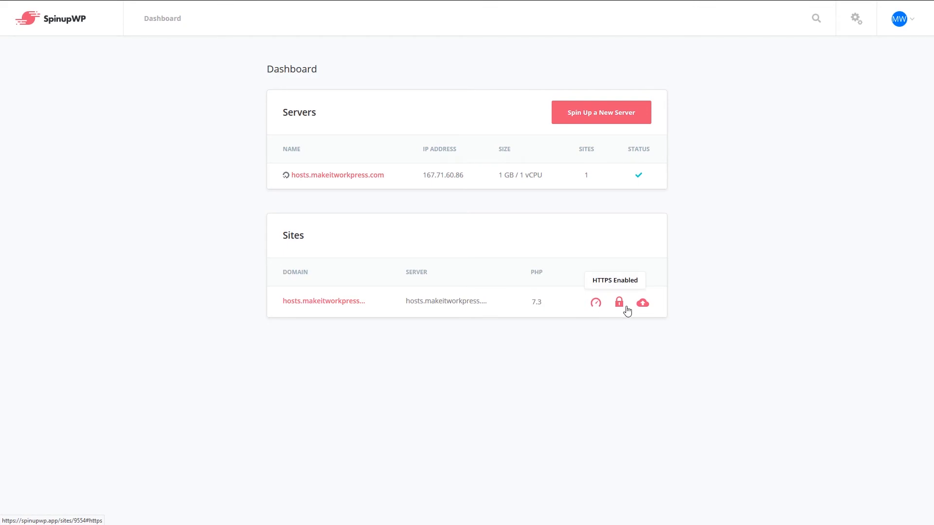
Review the hosts.makeitworkpress.com site's backup settings, including the Daily Database Backups explanation
{"action": "left_click", "coordinate": [310, 309]}
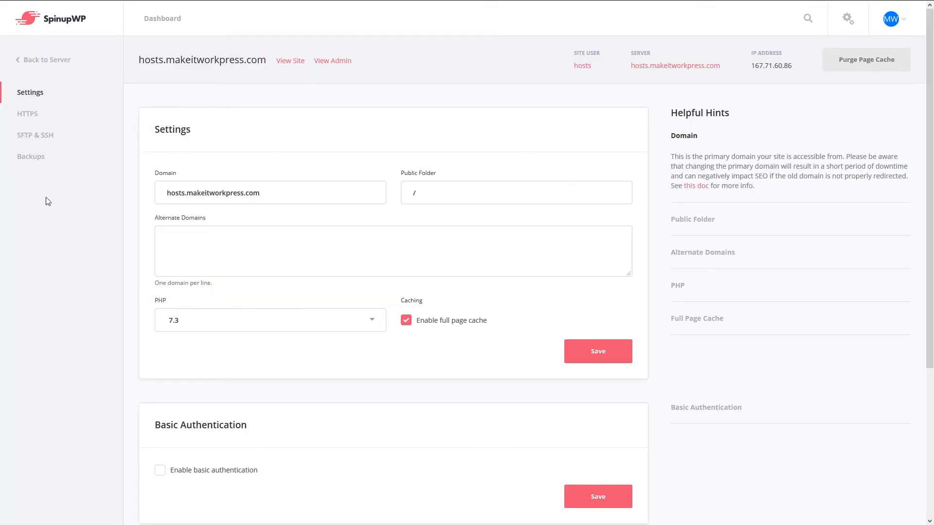
{"action": "left_click", "coordinate": [28, 162]}
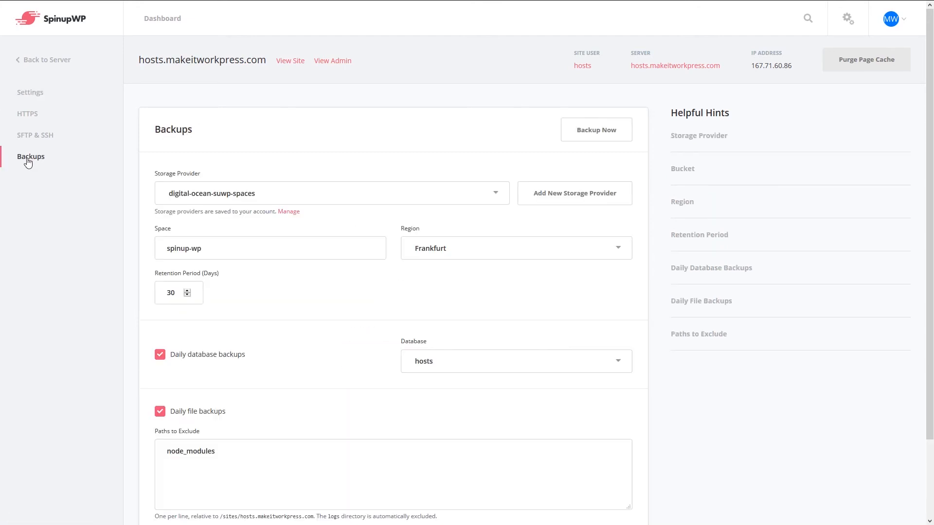
{"action": "scroll", "coordinate": [81, 329], "scroll_direction": "down", "scroll_amount": 2}
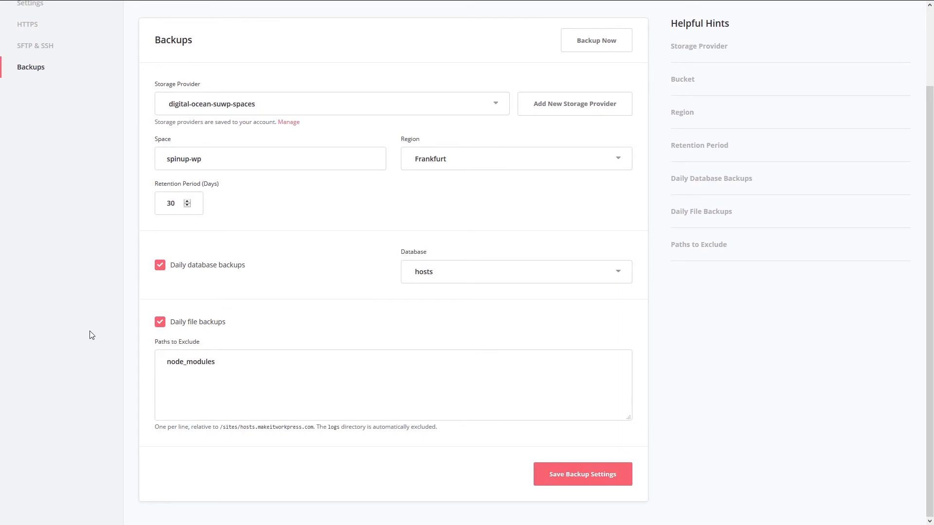
{"action": "scroll", "coordinate": [91, 334], "scroll_direction": "up", "scroll_amount": 2}
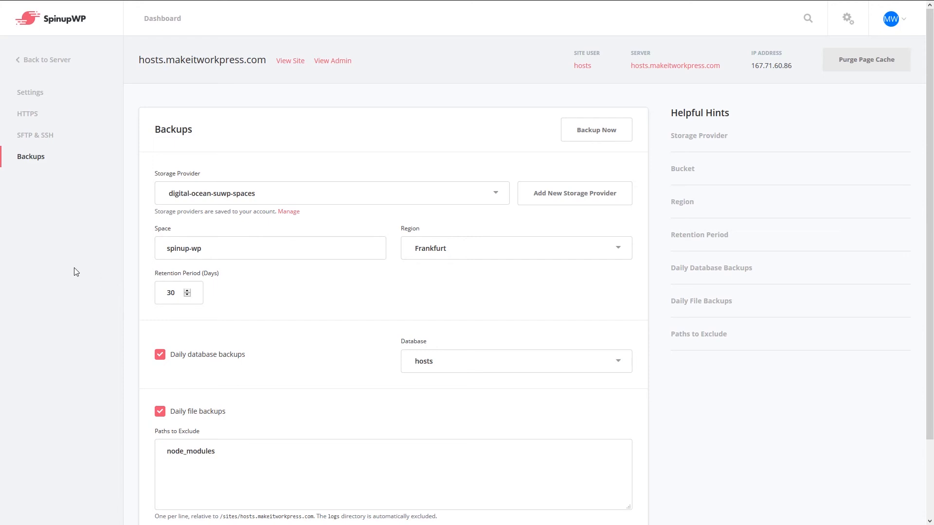
{"action": "left_click", "coordinate": [760, 271]}
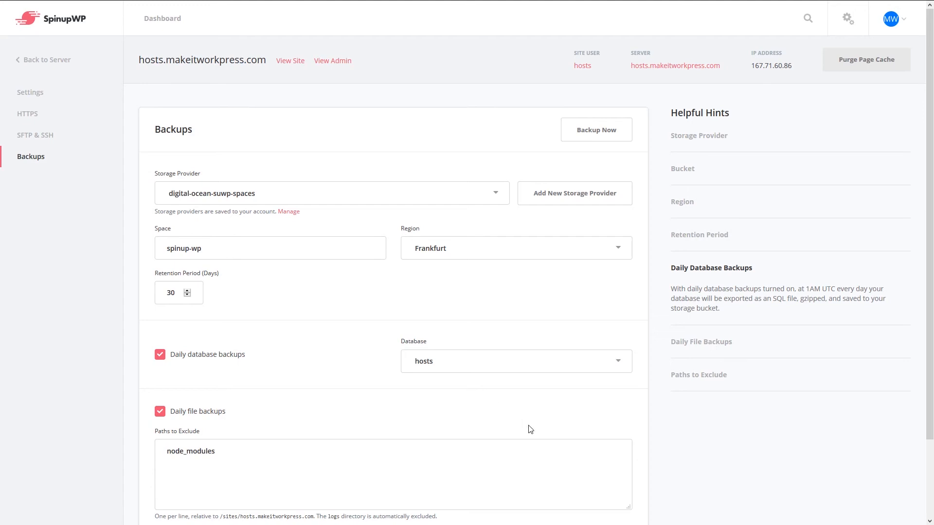
{"action": "scroll", "coordinate": [735, 448], "scroll_direction": "down", "scroll_amount": 2}
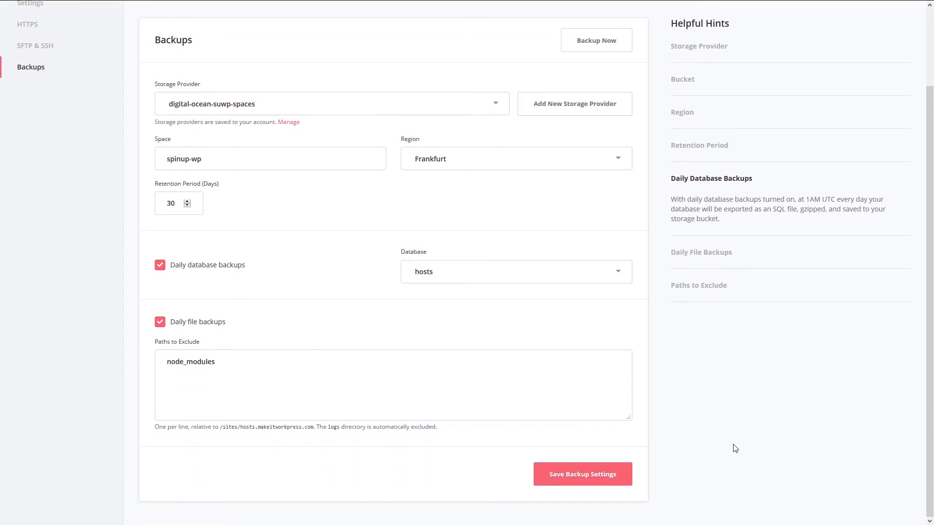
{"action": "scroll", "coordinate": [734, 448], "scroll_direction": "up", "scroll_amount": 2}
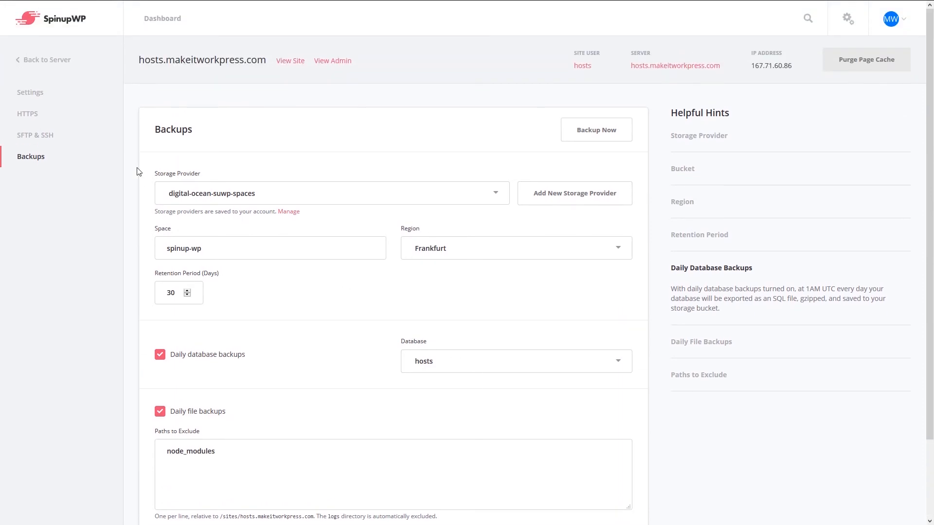
Return to the site's general settings showing PHP 7.3 with full page caching enabled
{"action": "left_click", "coordinate": [30, 95]}
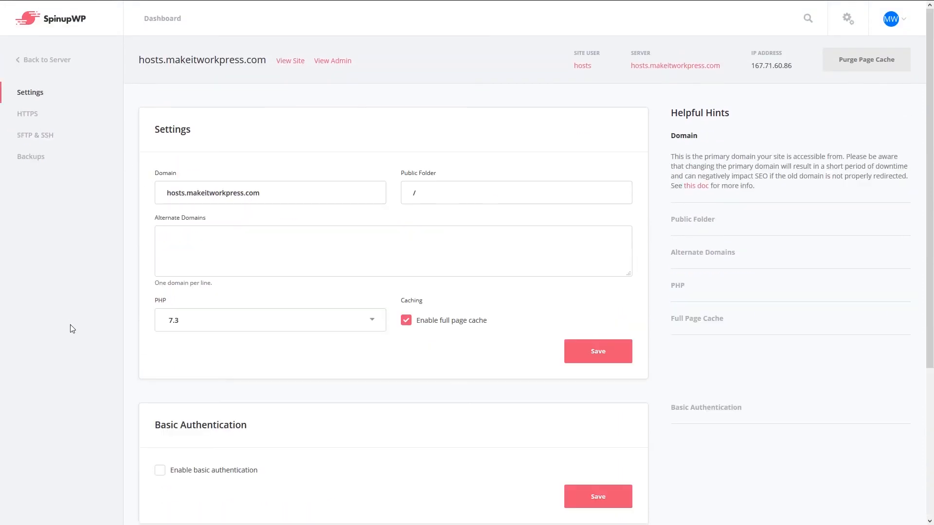
{"action": "scroll", "coordinate": [71, 328], "scroll_direction": "down", "scroll_amount": 5}
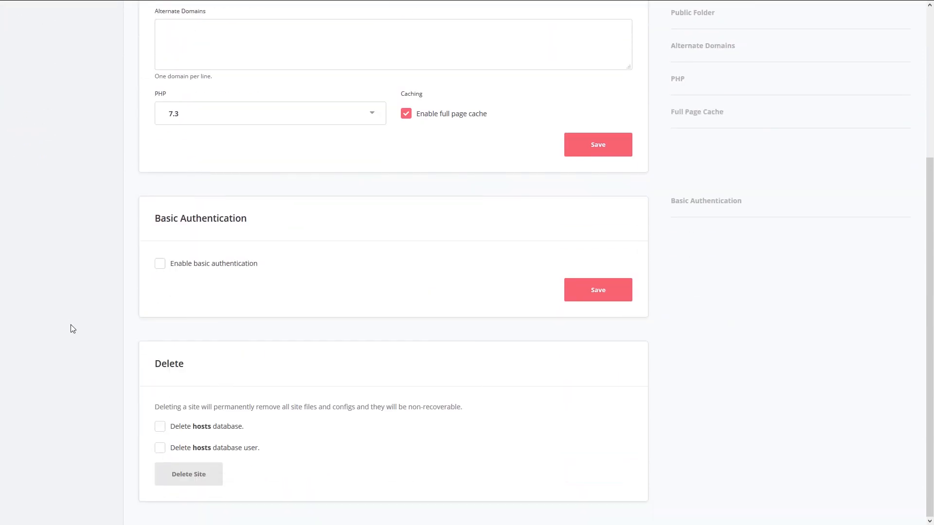
{"action": "scroll", "coordinate": [71, 328], "scroll_direction": "up", "scroll_amount": 5}
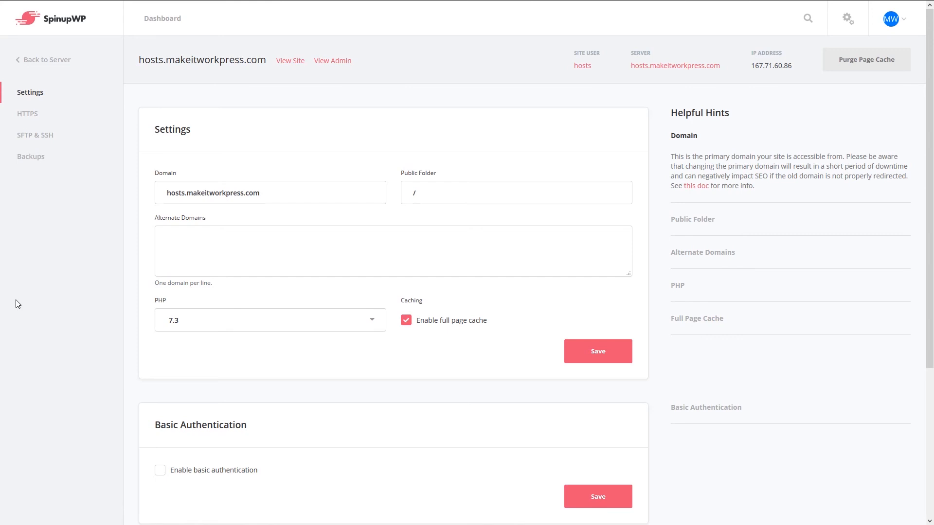
Navigate via the server overview and site page back to the SpinupWP Dashboard
{"action": "left_click", "coordinate": [50, 63]}
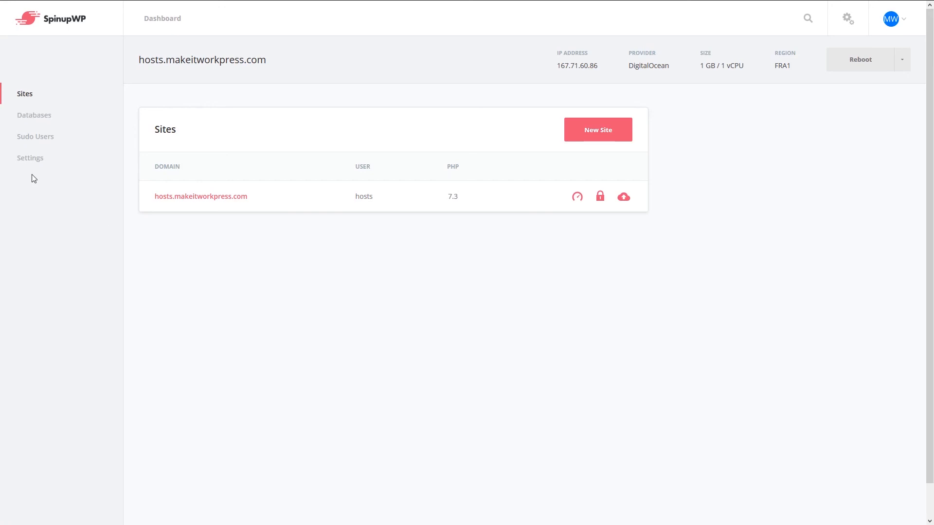
{"action": "left_click", "coordinate": [194, 197]}
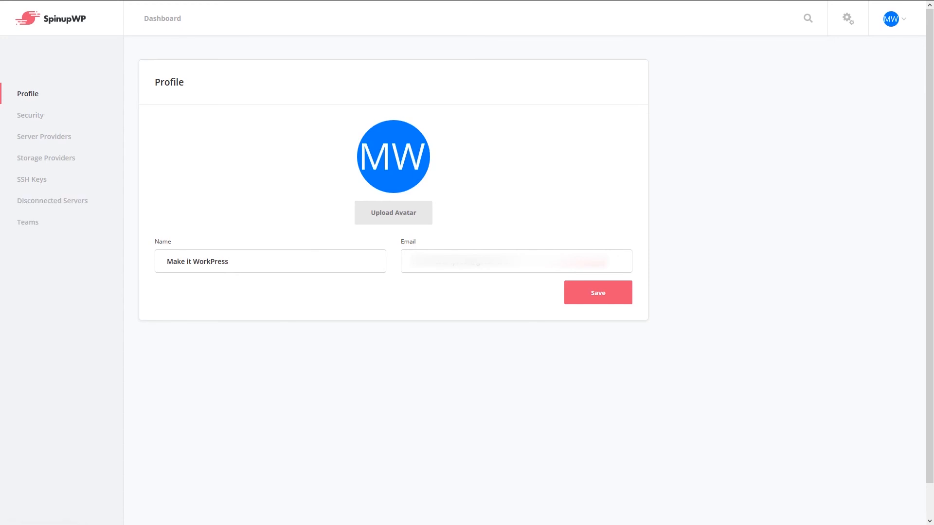
{"action": "left_click", "coordinate": [159, 23]}
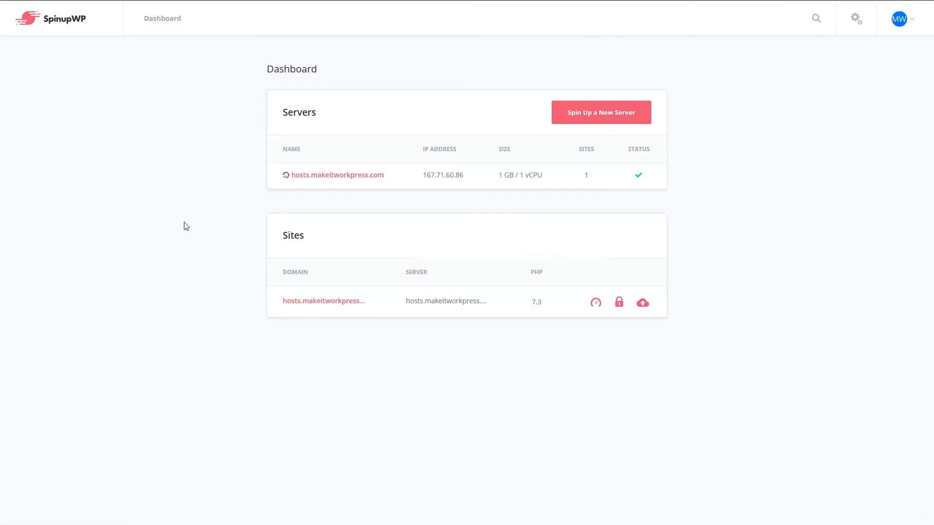
Open hosts.makeitworkpress.com from the Dashboard's Sites table
{"action": "left_click", "coordinate": [313, 300]}
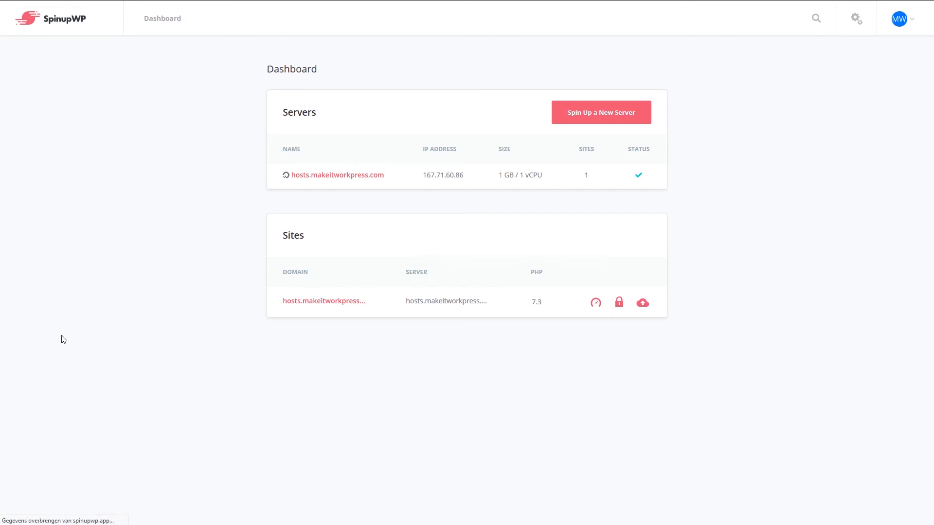